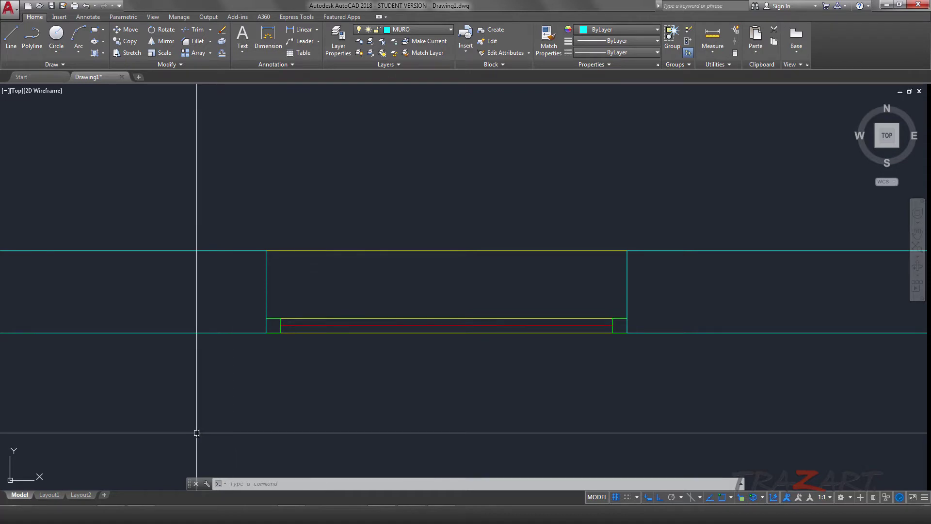
# Open the window block in the Block Editor and enlarge the authoring palettes.
pyautogui.doubleClick(289, 325)
pyautogui.click(459, 323)
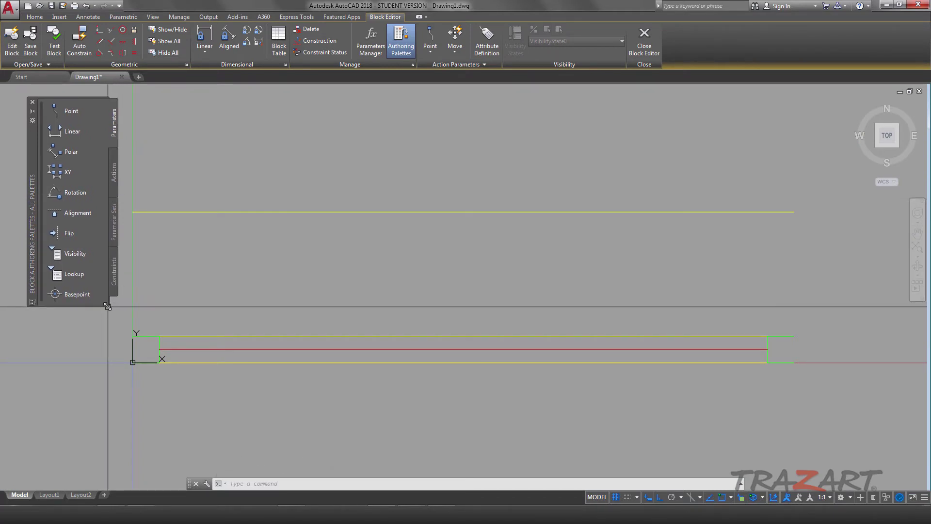
pyautogui.moveTo(108, 306); pyautogui.dragTo(130, 374)
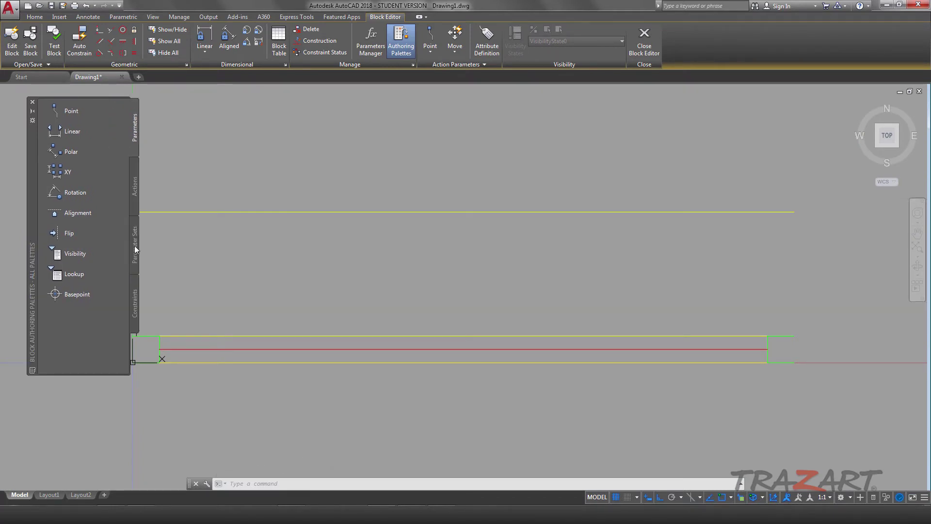
# Browse the palette tabs to the Parameter Sets list and centre the window block in view.
pyautogui.click(74, 128)
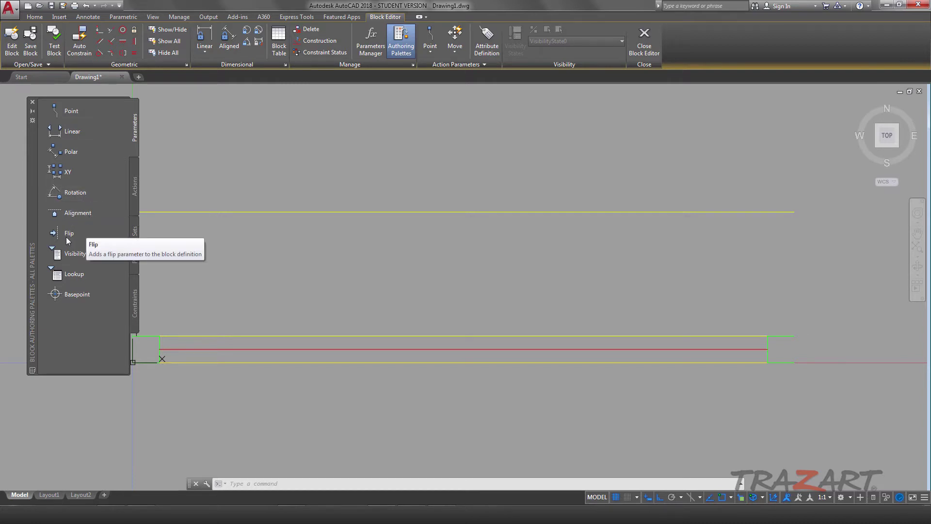
pyautogui.click(136, 181)
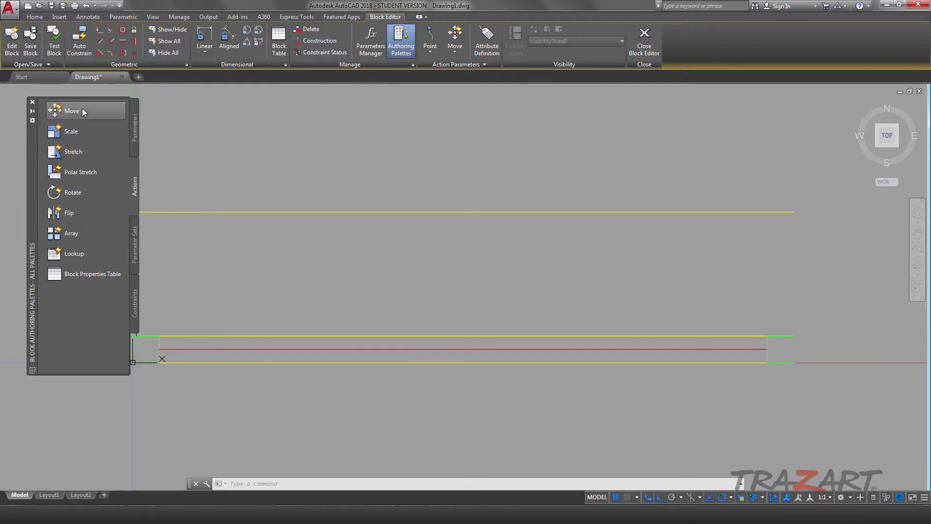
pyautogui.click(77, 152)
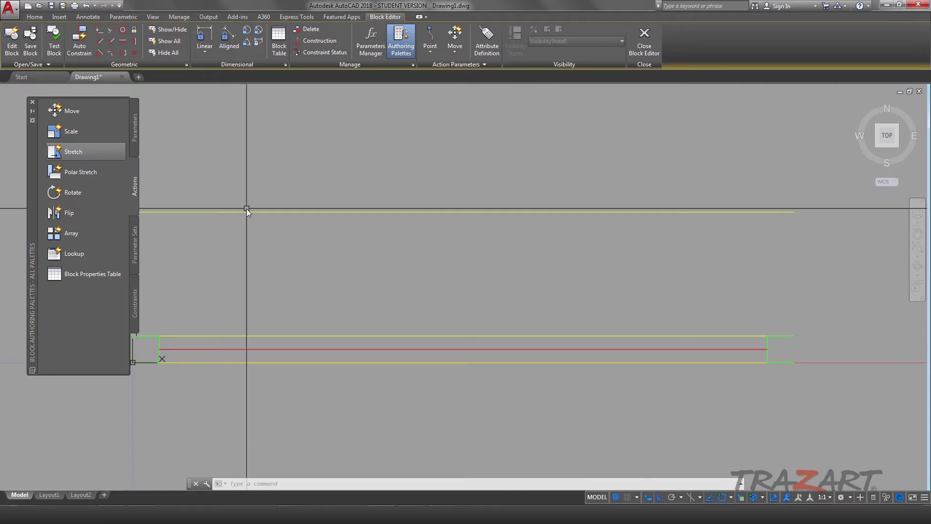
pyautogui.click(136, 240)
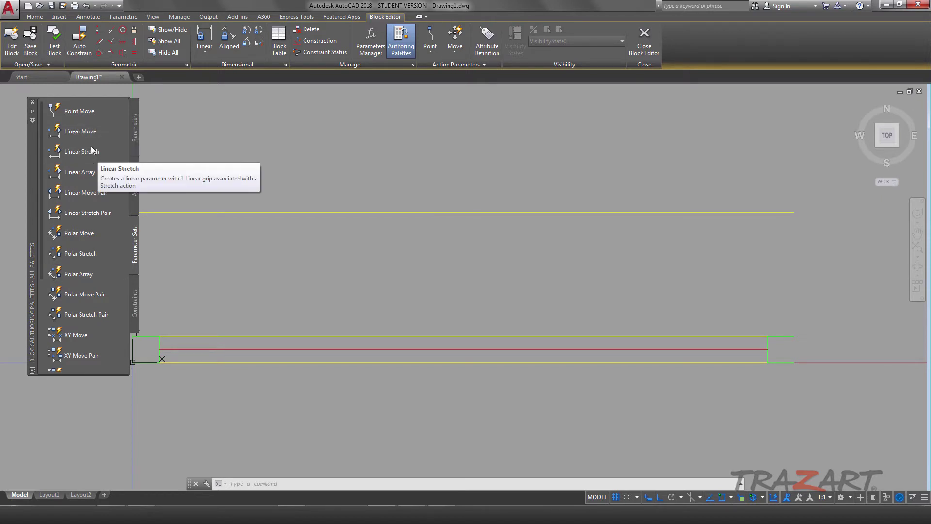
pyautogui.click(92, 150)
pyautogui.scroll(-2, 275, 299)
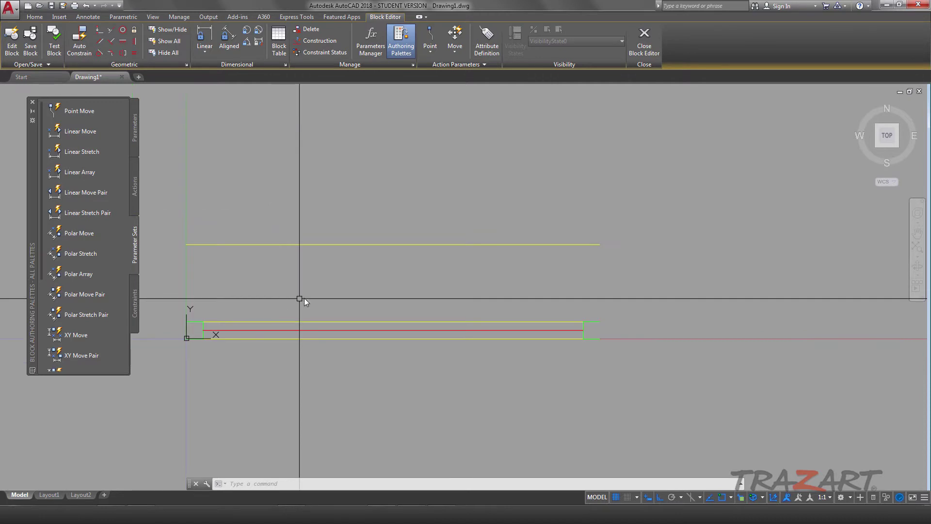
pyautogui.moveTo(300, 299); pyautogui.dragTo(335, 298, button='middle')
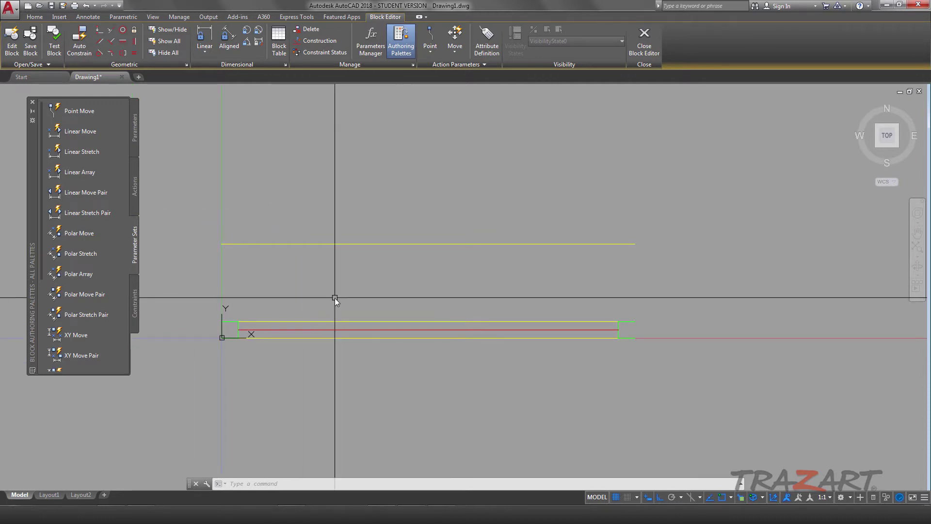
# Add a Linear Stretch parameter, Distance1, across the window's full width, labelled below it.
pyautogui.click(70, 155)
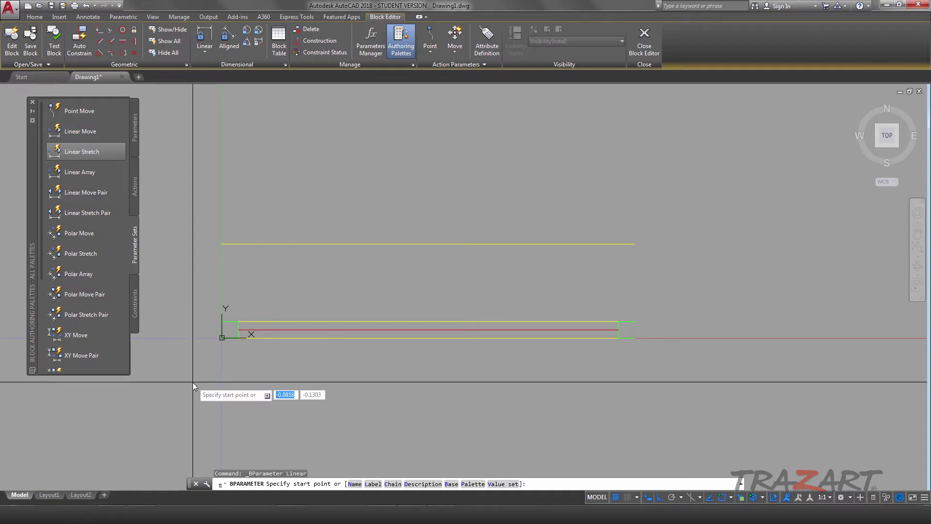
pyautogui.click(221, 338)
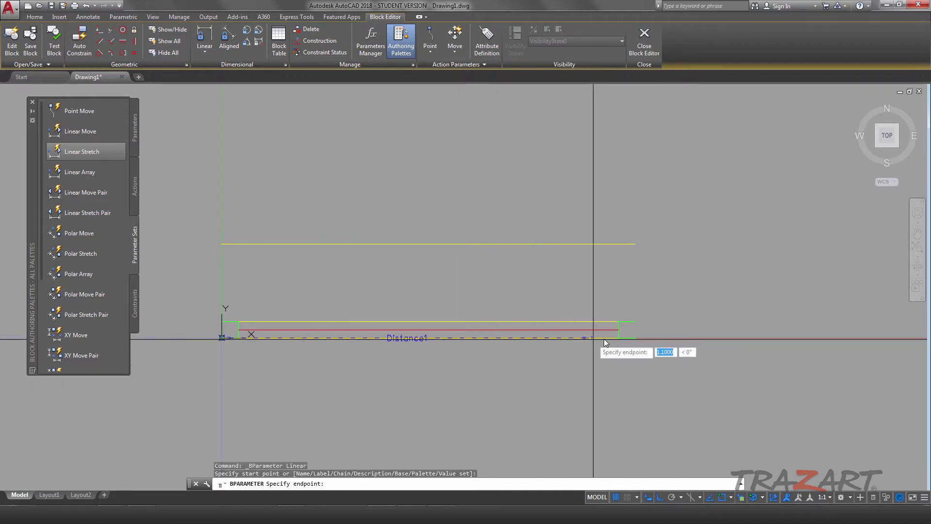
pyautogui.click(635, 338)
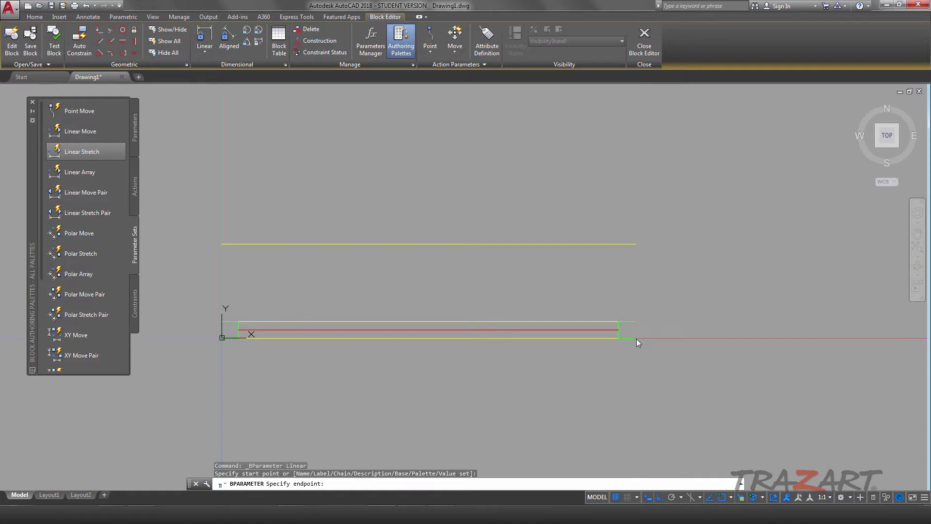
pyautogui.click(635, 395)
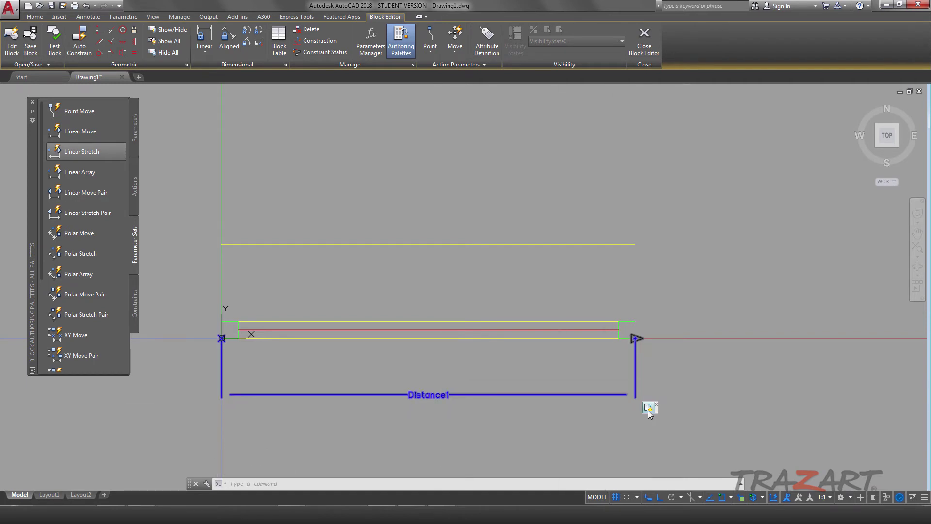
# Start a new selection set for the stretch action, framing the window's right end.
pyautogui.rightClick(649, 411)
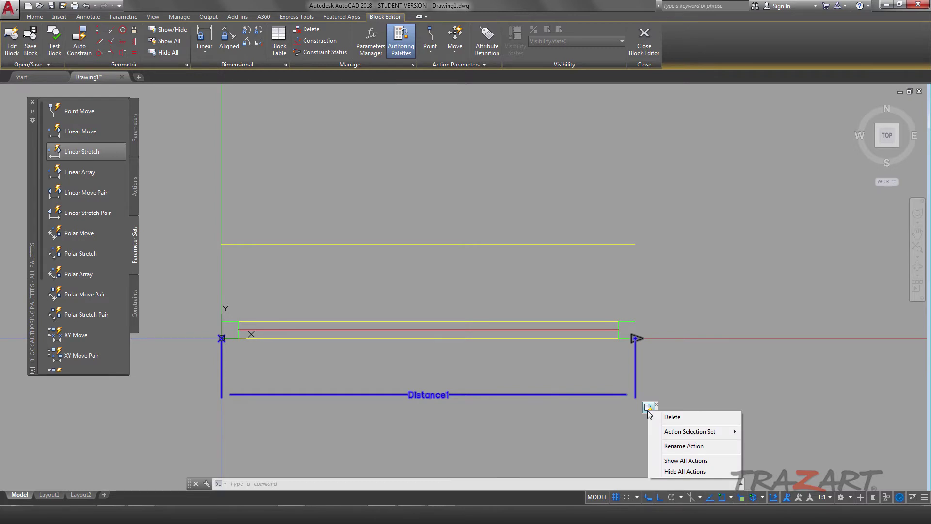
pyautogui.moveTo(690, 432)
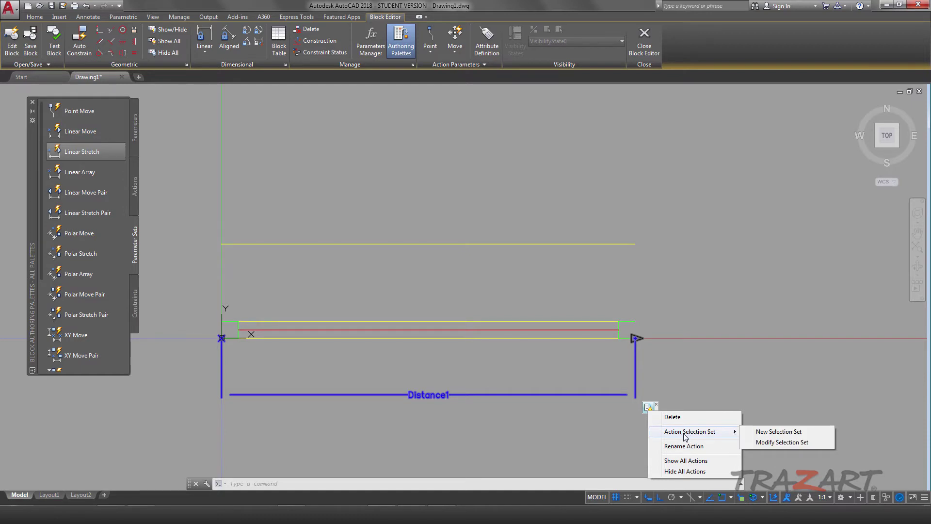
pyautogui.click(775, 431)
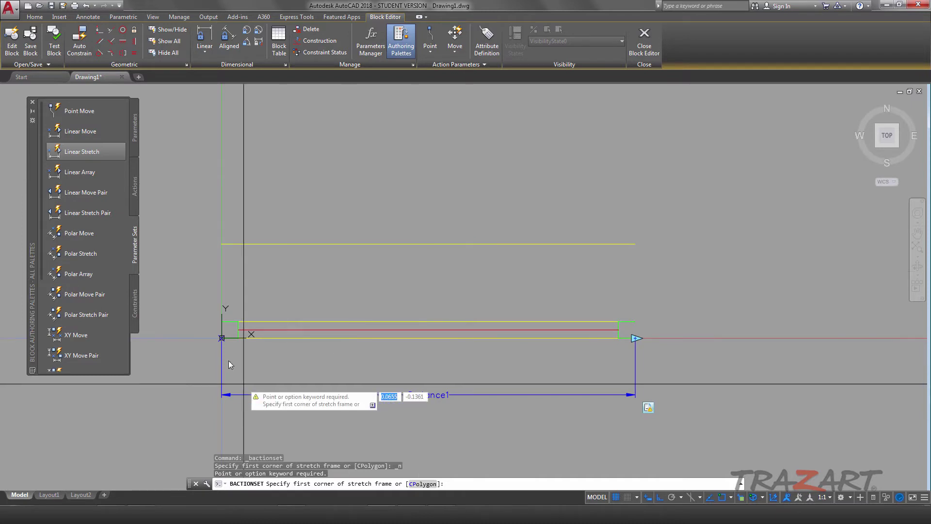
pyautogui.click(508, 190)
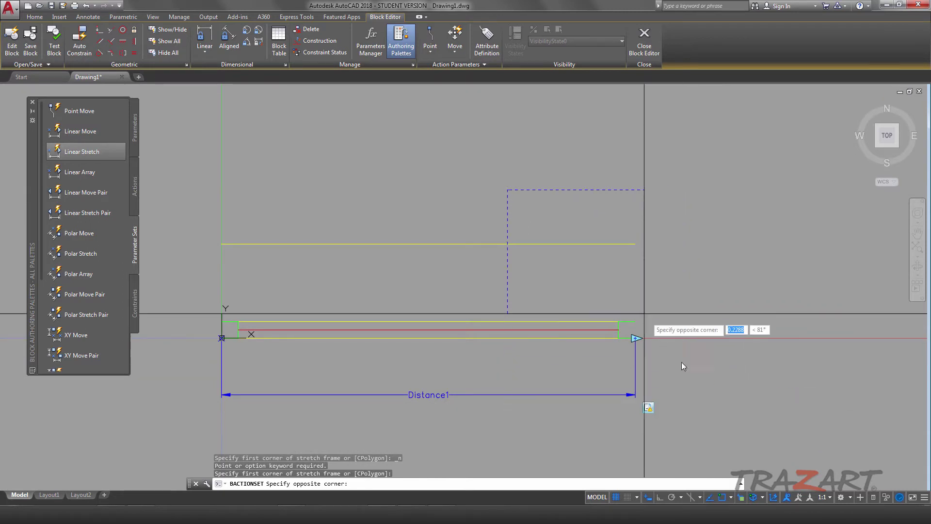
pyautogui.click(706, 406)
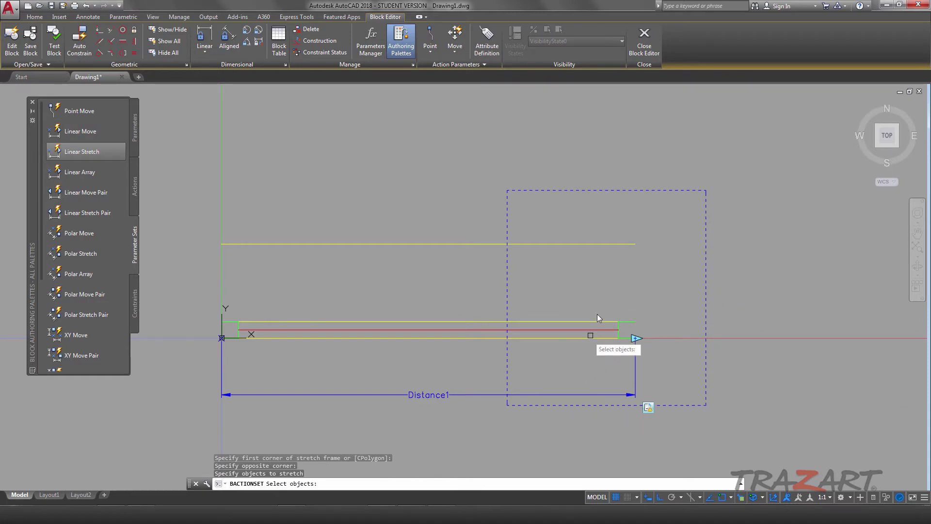
# Pick the seven right-end objects to stretch: upper, bottom, red middle and right edge lines.
pyautogui.click(593, 244)
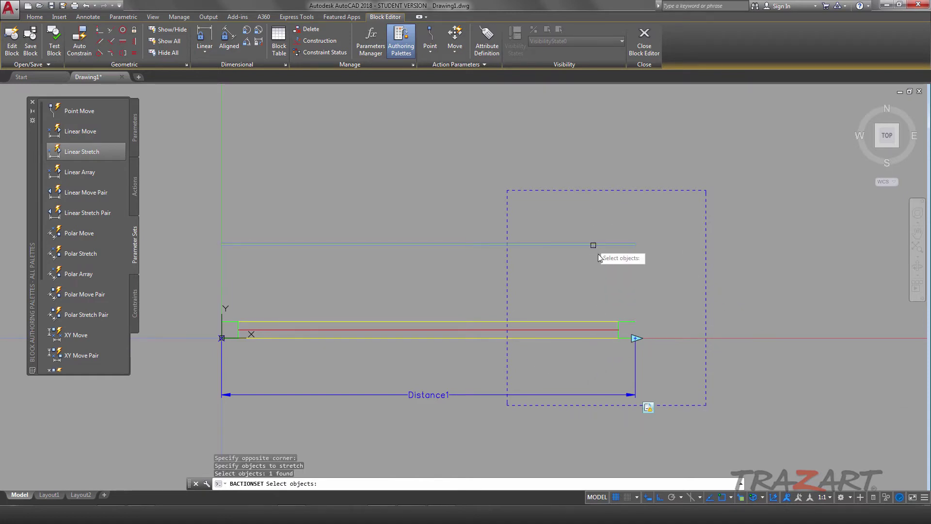
pyautogui.click(615, 321)
pyautogui.click(614, 338)
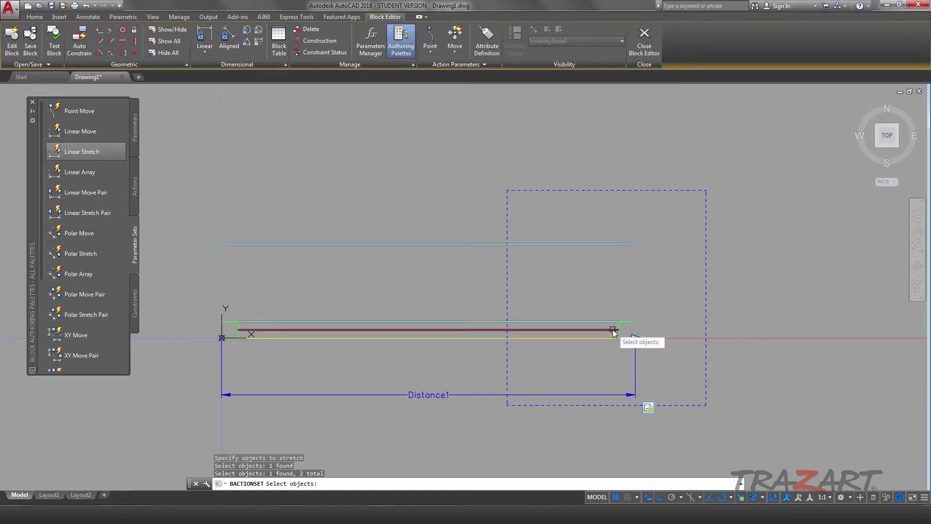
pyautogui.click(614, 330)
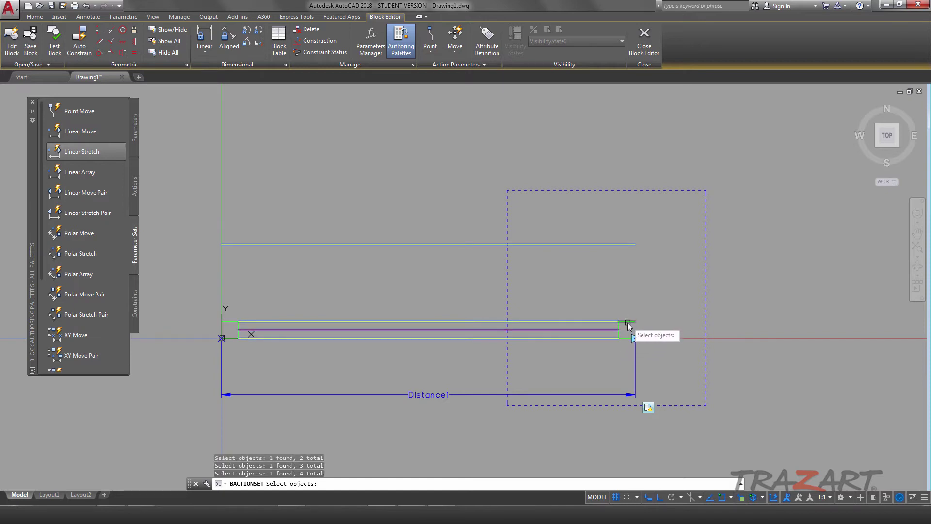
pyautogui.click(619, 326)
pyautogui.click(619, 328)
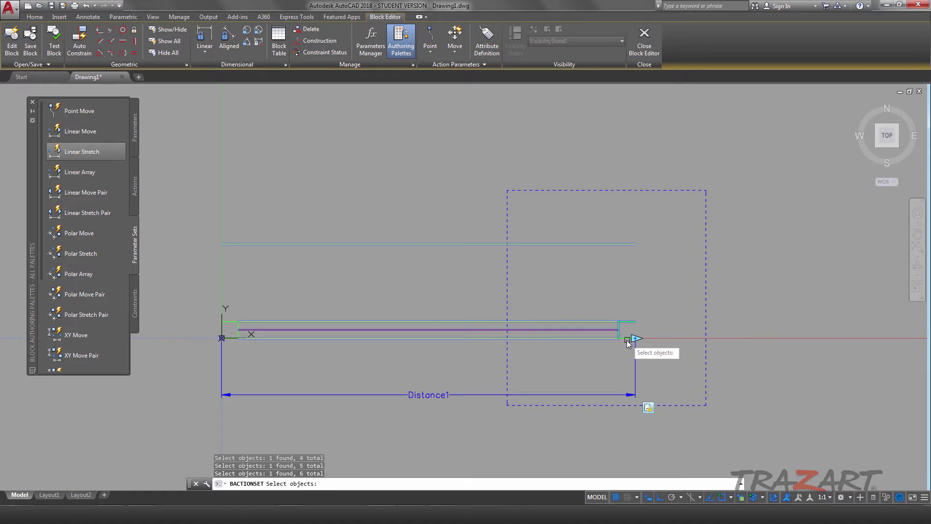
pyautogui.click(619, 335)
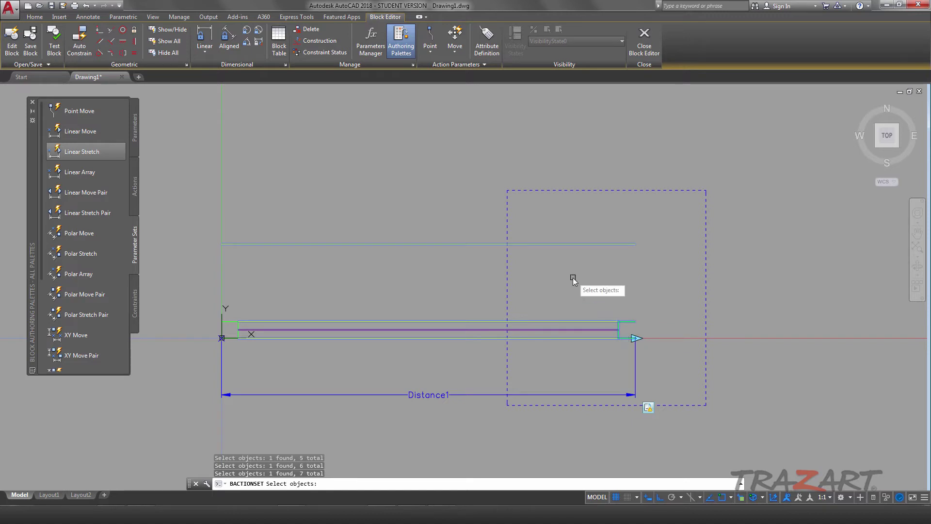
# Finish the stretch selection, test the block by stretching its width to 1, then close the test.
pyautogui.press('Return')
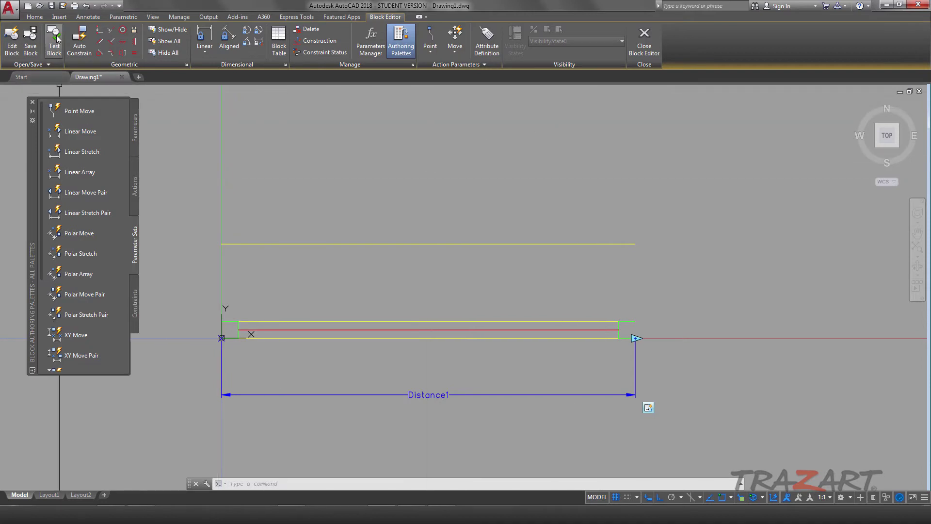
pyautogui.click(54, 44)
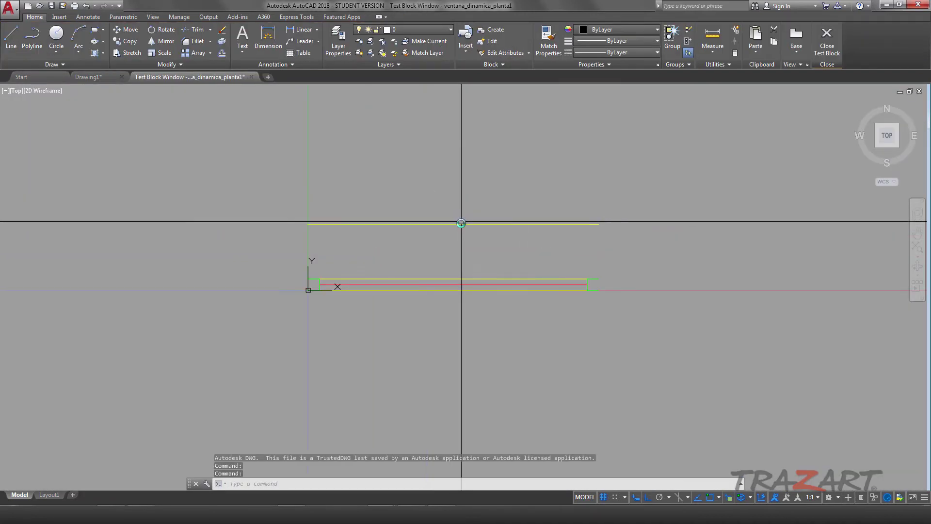
pyautogui.click(461, 224)
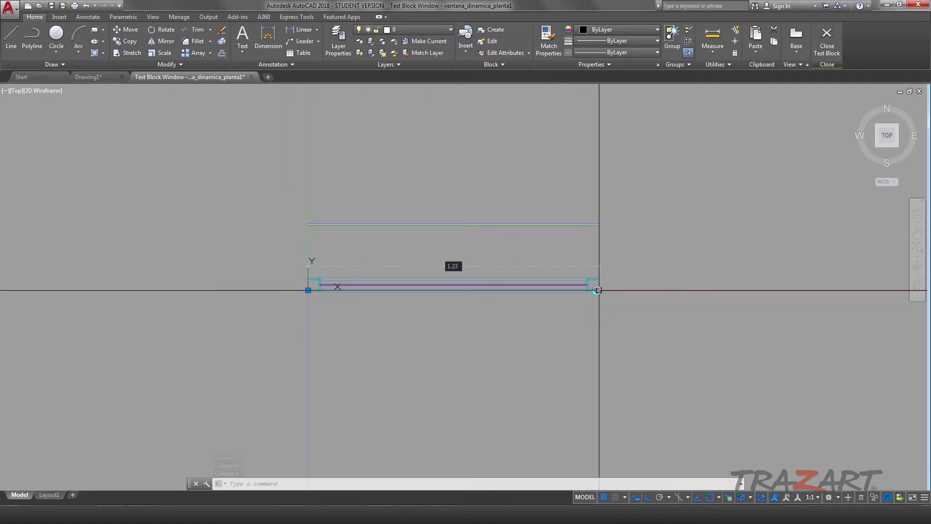
pyautogui.click(597, 290)
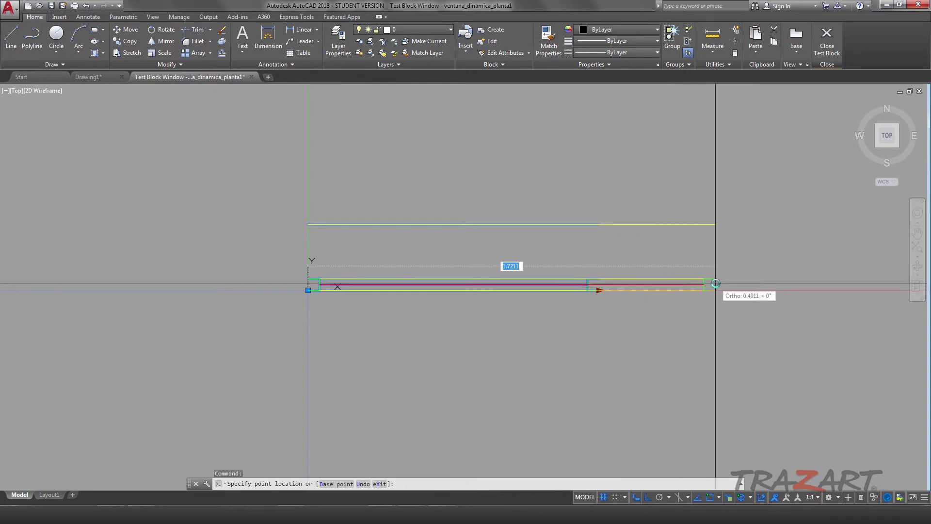
pyautogui.click(716, 283)
pyautogui.click(717, 290)
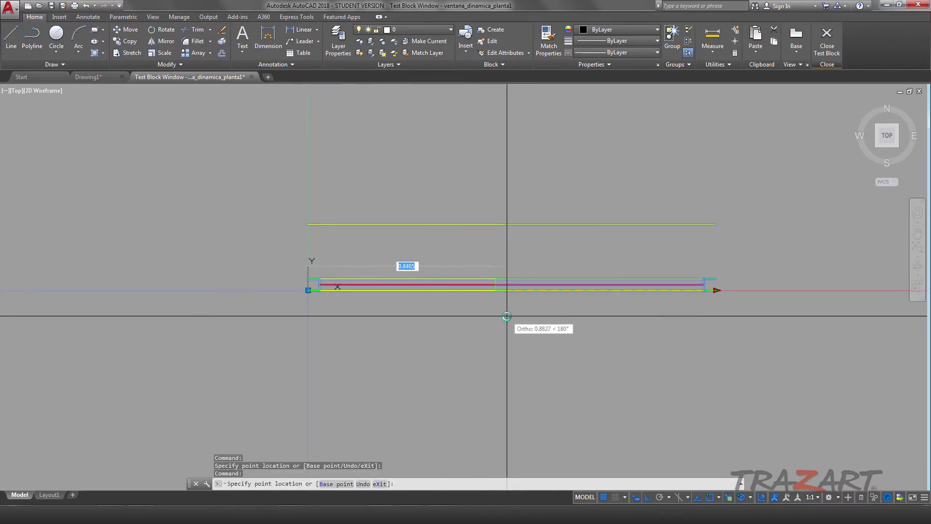
pyautogui.write('1')
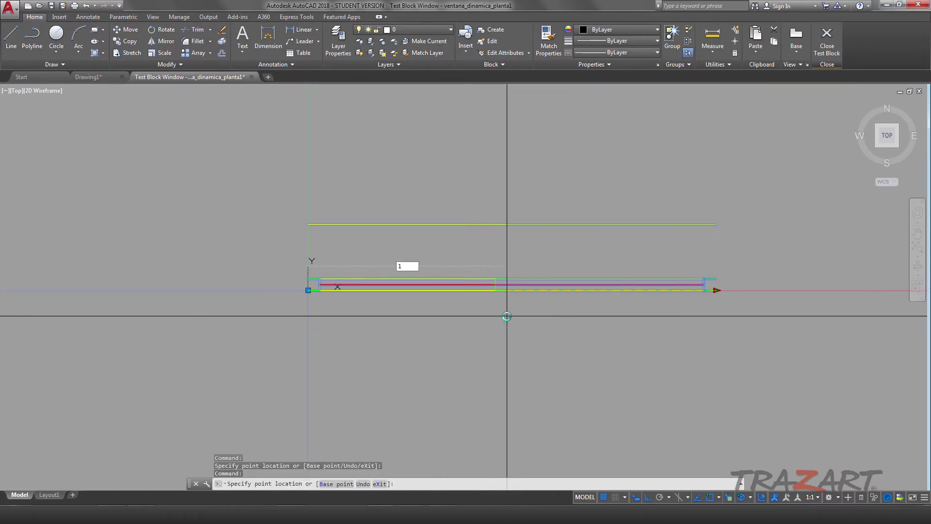
pyautogui.press('Return')
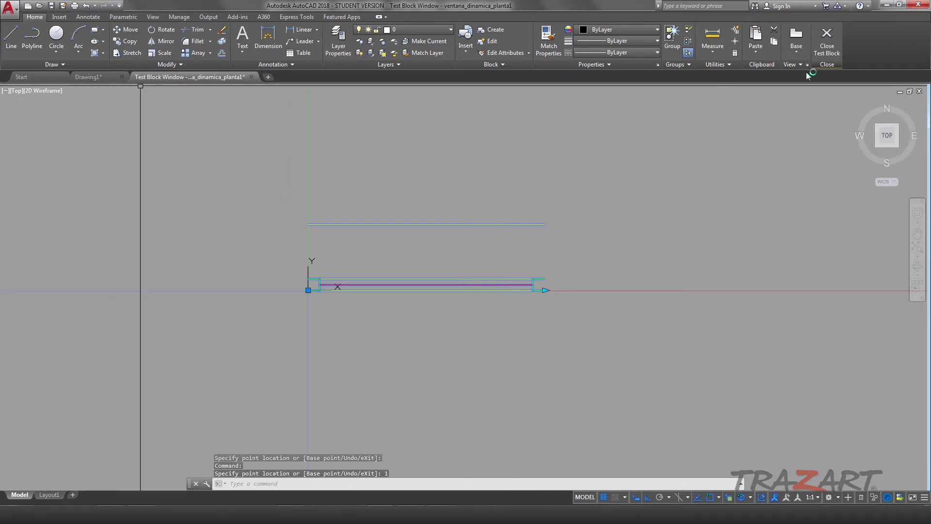
pyautogui.click(828, 43)
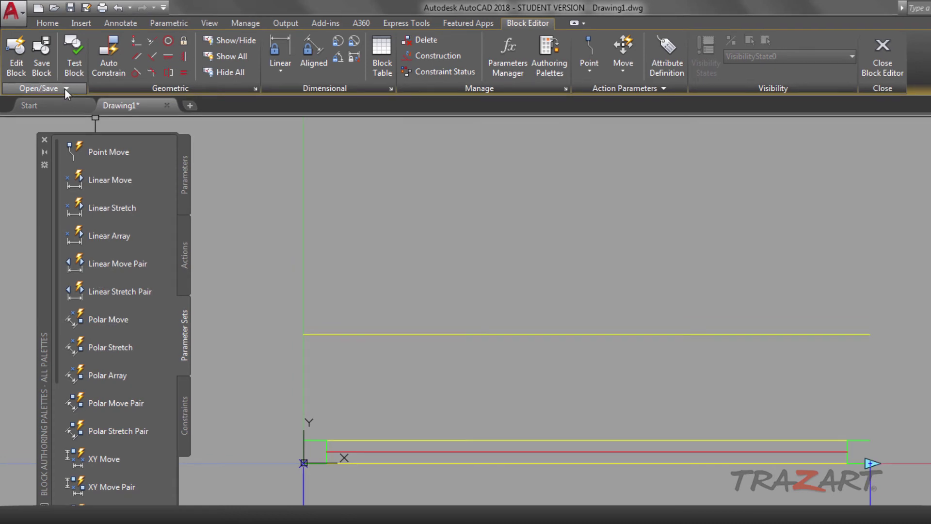
# Close the Block Editor, saving the changes to ventana_dinamica_planta1.
pyautogui.click(66, 89)
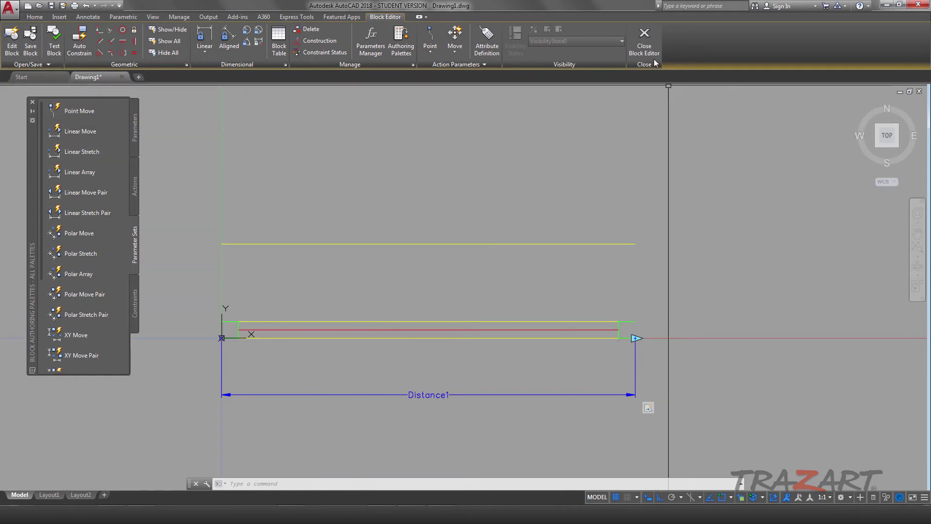
pyautogui.click(648, 46)
pyautogui.click(647, 46)
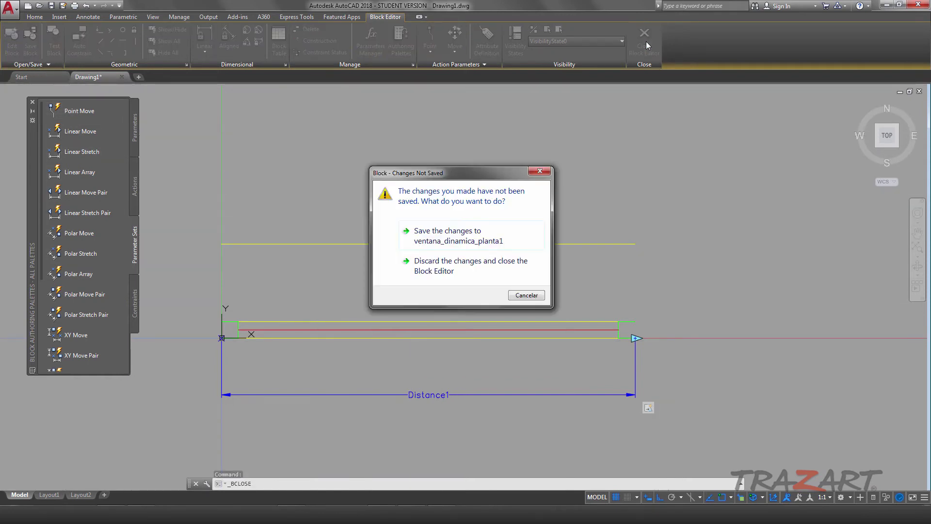
pyautogui.click(439, 235)
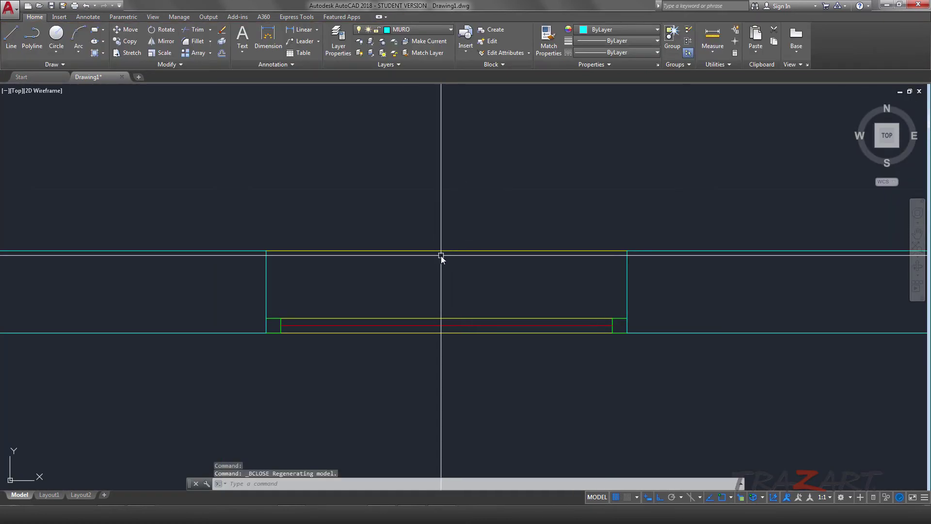
pyautogui.press('Escape')
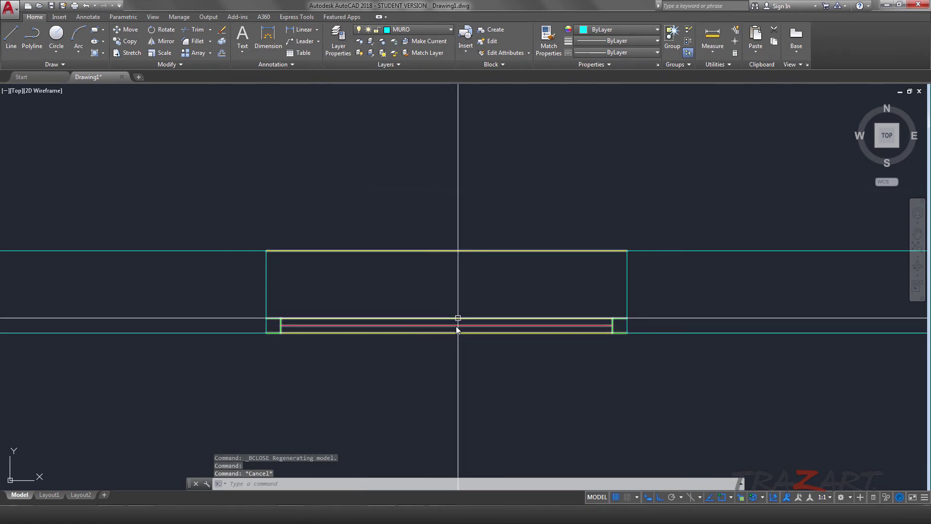
# Reopen the window block for editing and draw a 0.05 by 0.05 square with RECTANG.
pyautogui.doubleClick(448, 319)
pyautogui.click(467, 321)
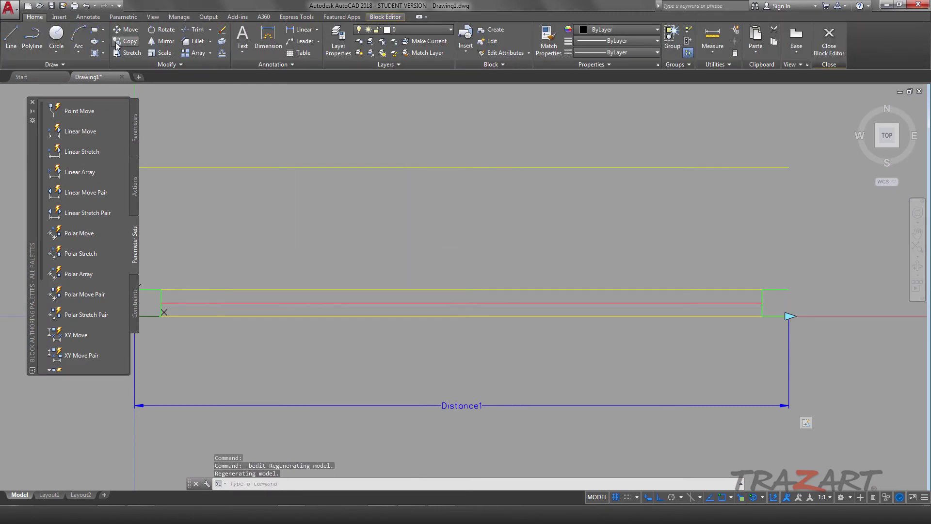
pyautogui.write('rec')
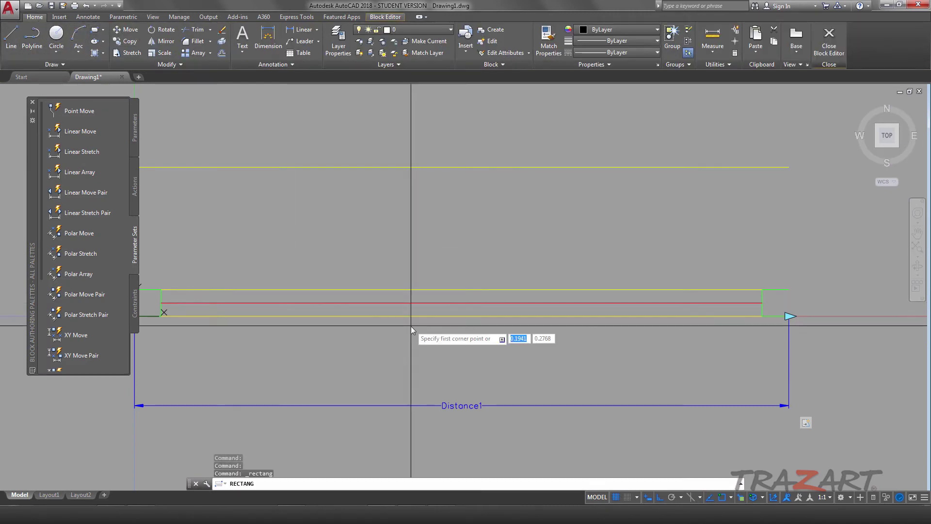
pyautogui.press('Return')
pyautogui.click(462, 316)
pyautogui.write('.05')
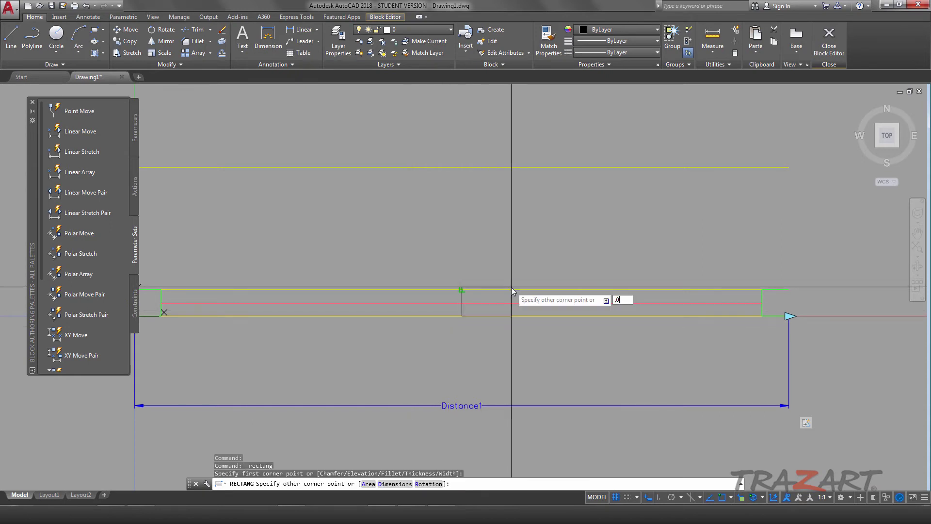
pyautogui.press('Tab')
pyautogui.write('.05')
pyautogui.press('Return')
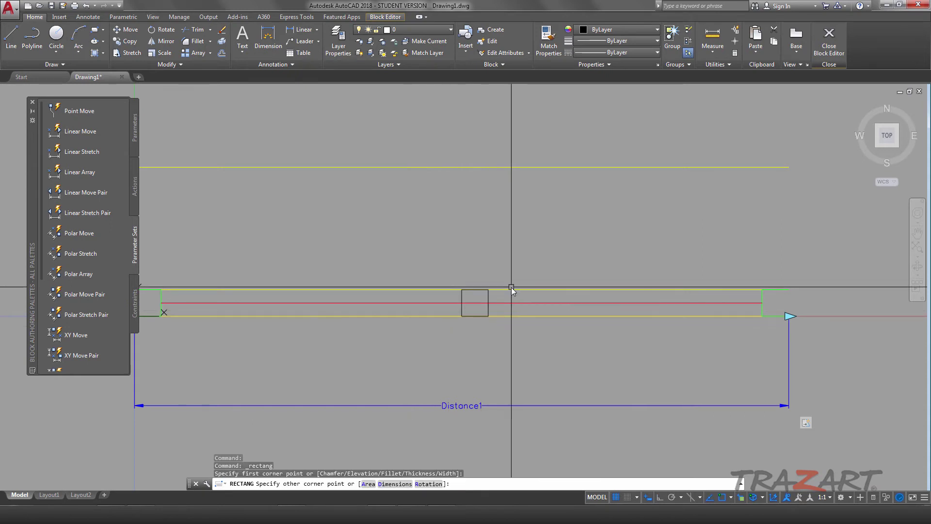
# Move the square to sit centred on the window's upper edge, then begin trimming inside it.
pyautogui.click(125, 29)
pyautogui.click(488, 294)
pyautogui.press('Return')
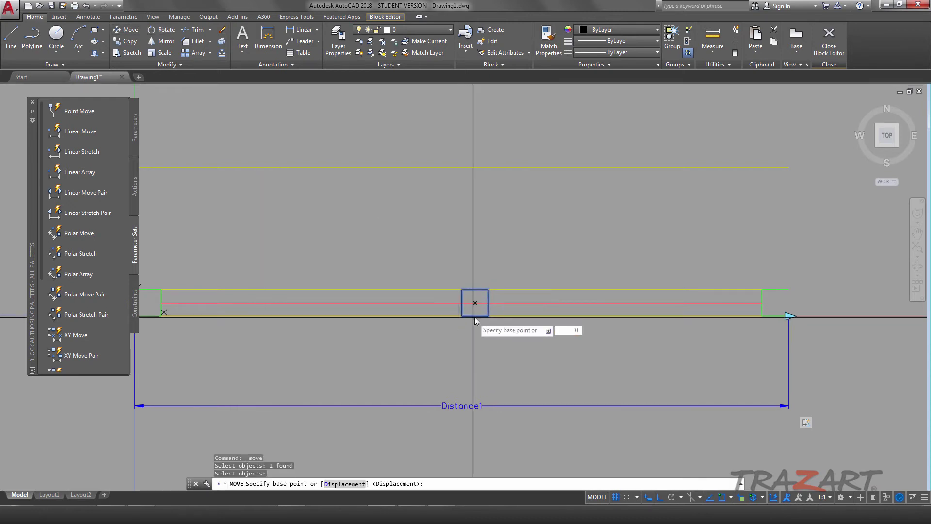
pyautogui.click(475, 316)
pyautogui.click(461, 316)
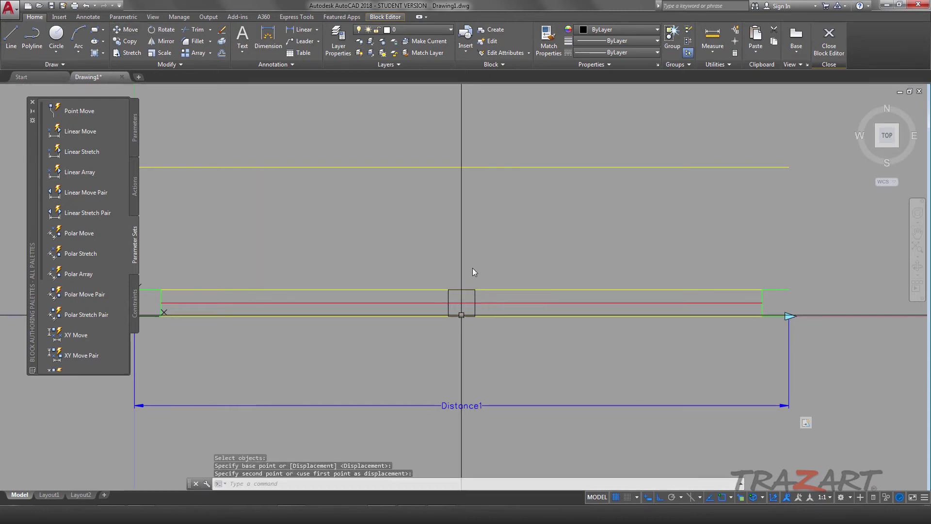
pyautogui.click(199, 37)
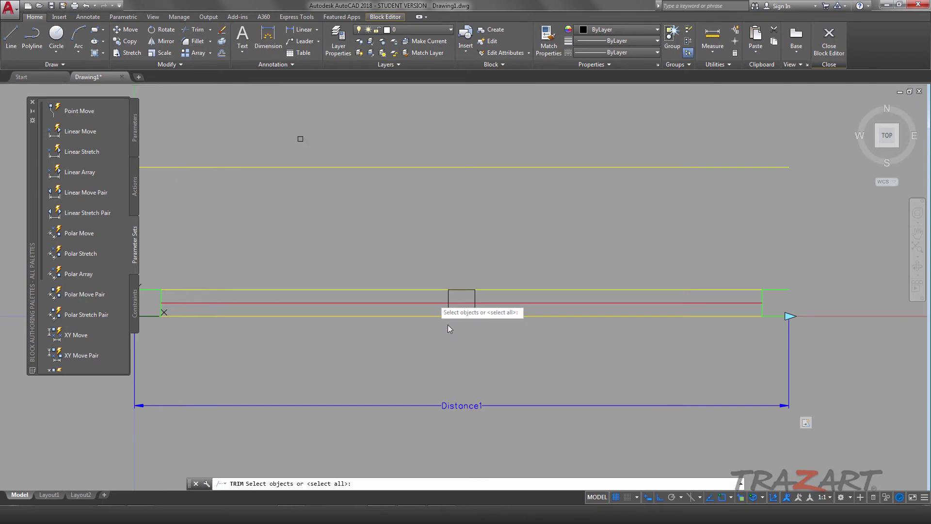
pyautogui.press('Return')
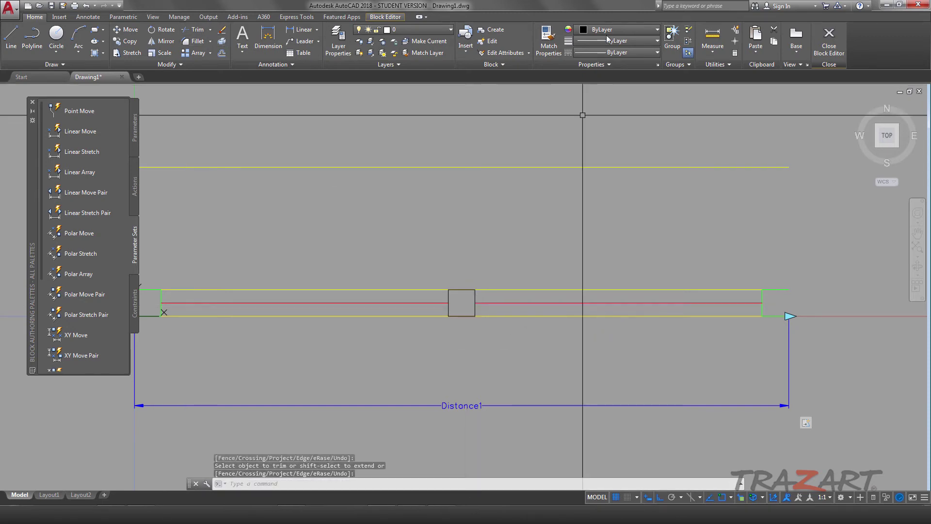
# Match the centre square mullion's properties to the green jamb line.
pyautogui.click(549, 38)
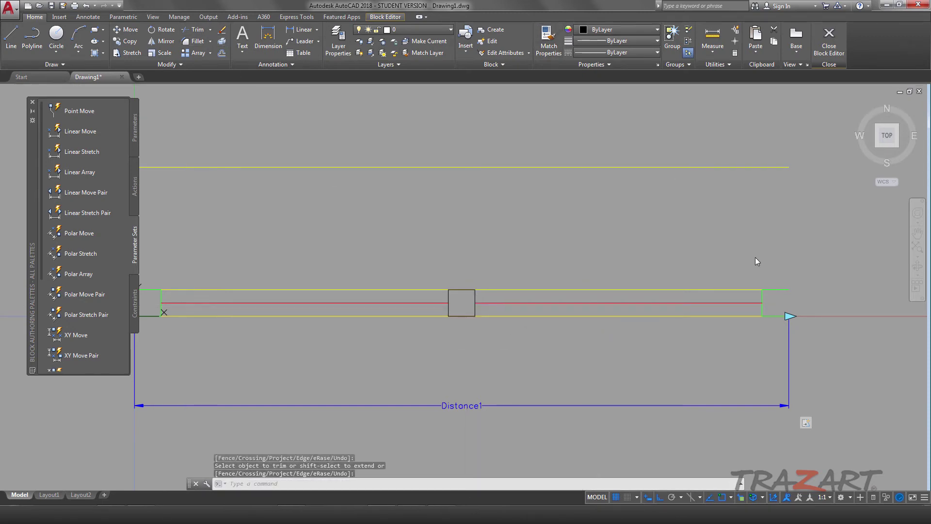
pyautogui.click(781, 291)
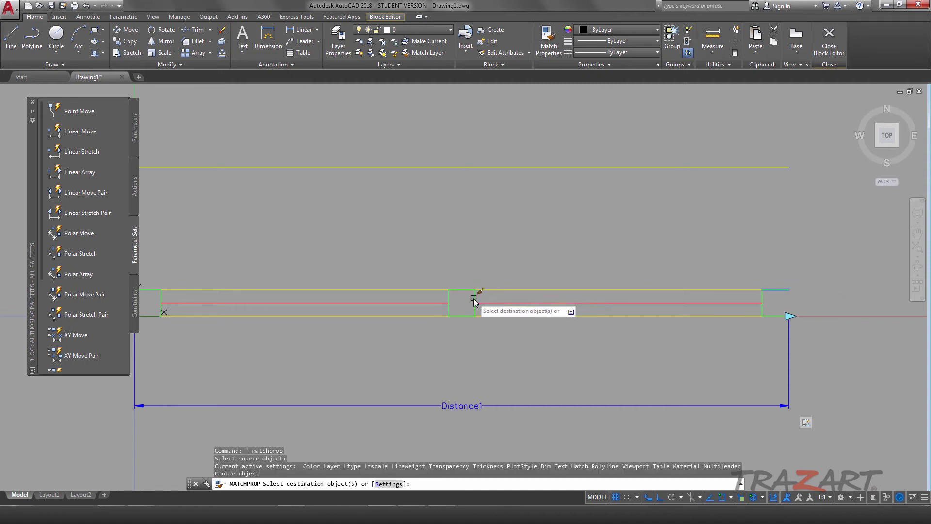
pyautogui.click(474, 297)
pyautogui.press('Return')
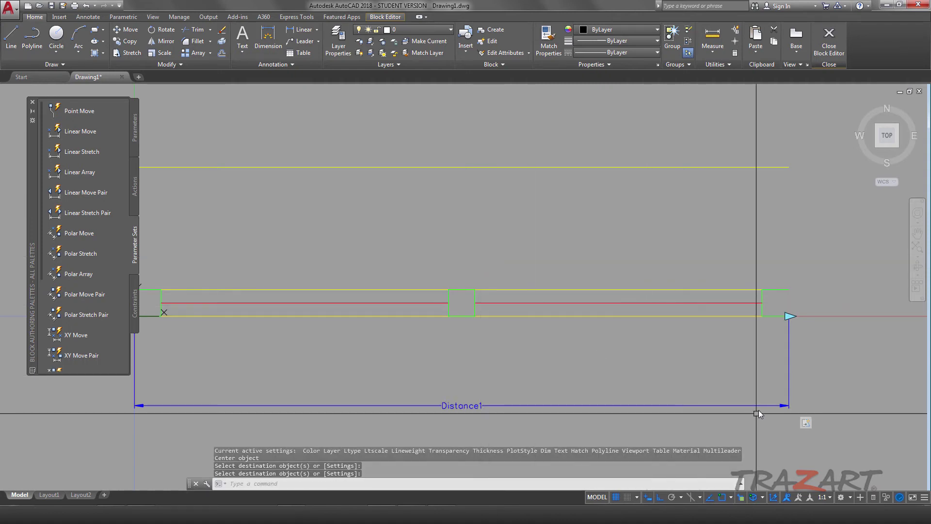
pyautogui.press('Escape')
pyautogui.click(806, 423)
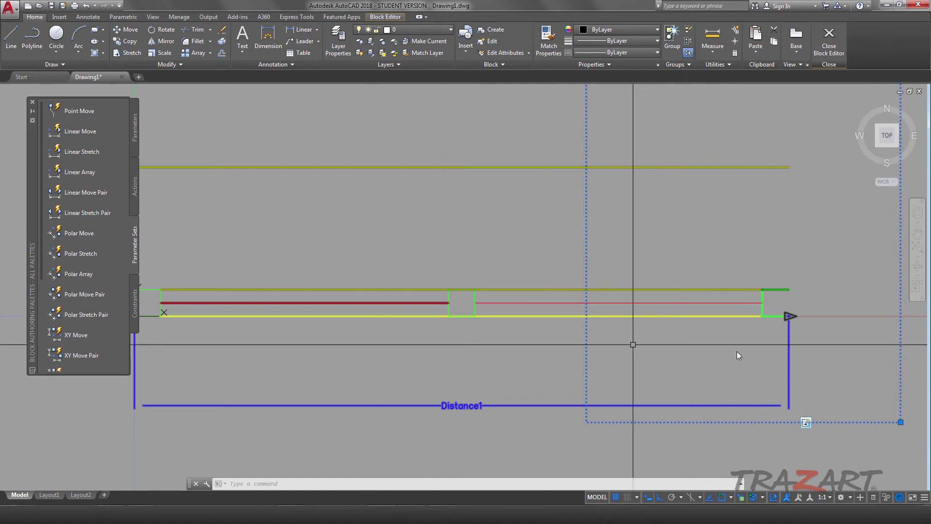
# Modify the stretch action's selection set, keeping the frame and removing the left glass line.
pyautogui.rightClick(806, 423)
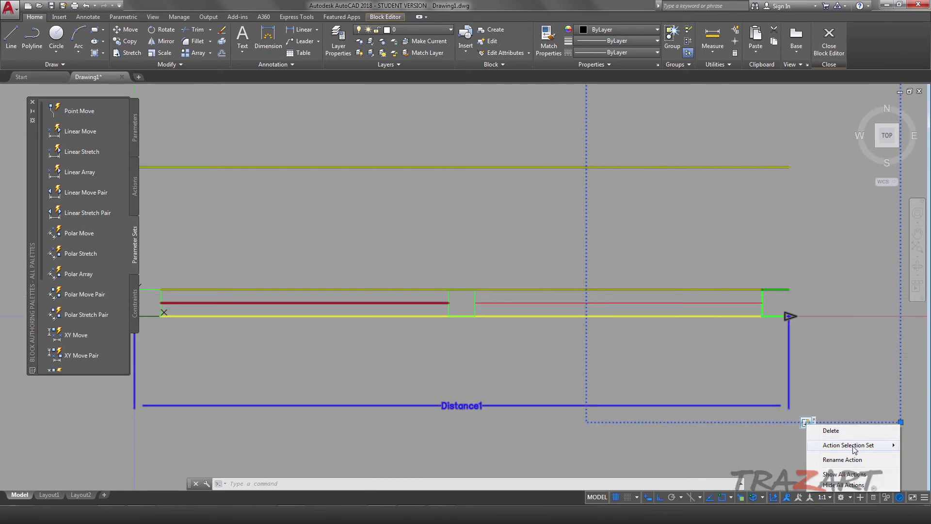
pyautogui.moveTo(848, 444)
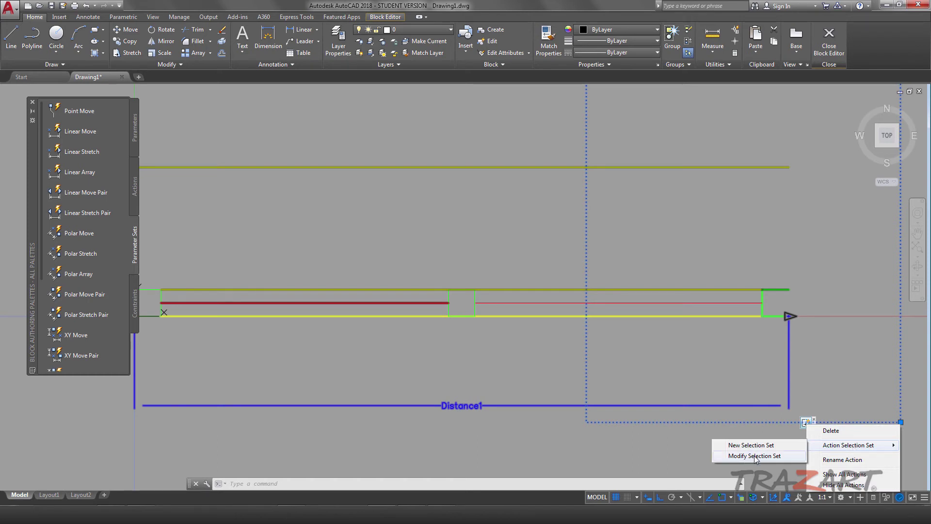
pyautogui.click(745, 456)
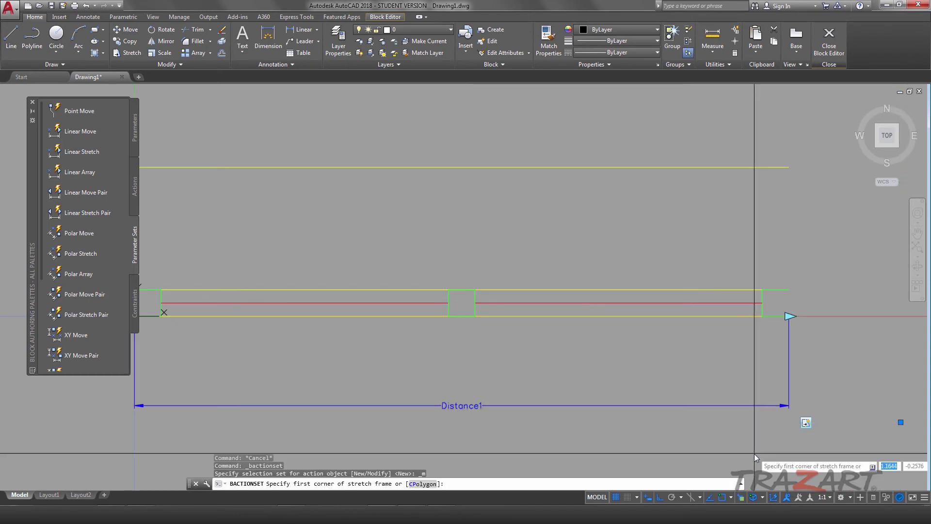
pyautogui.press('Return')
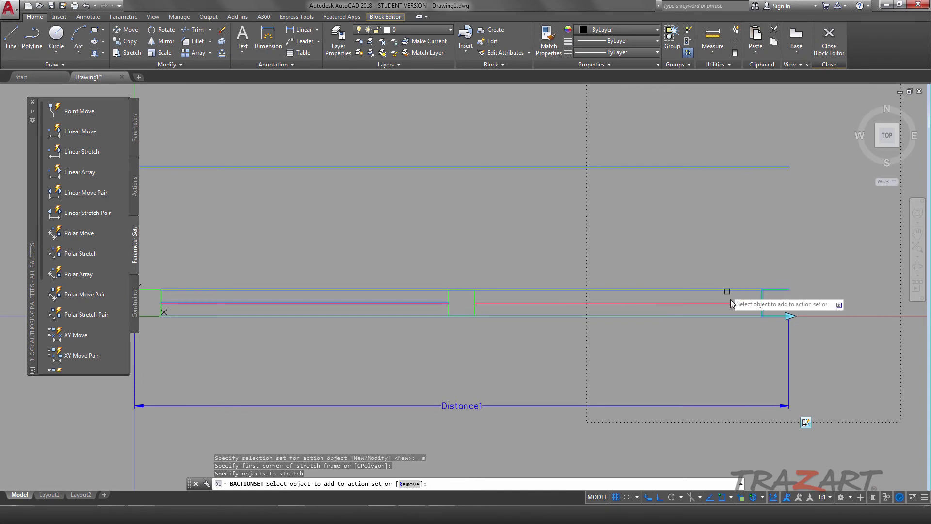
pyautogui.click(738, 302)
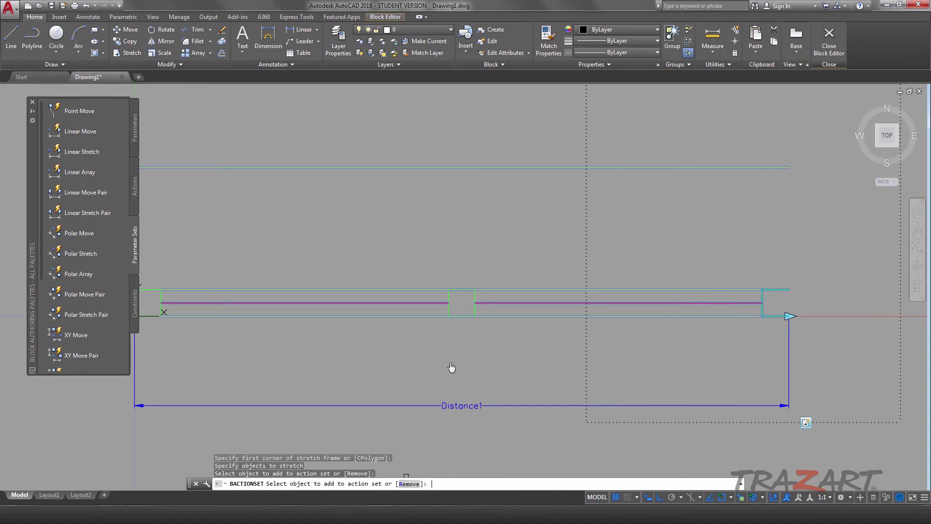
pyautogui.click(409, 483)
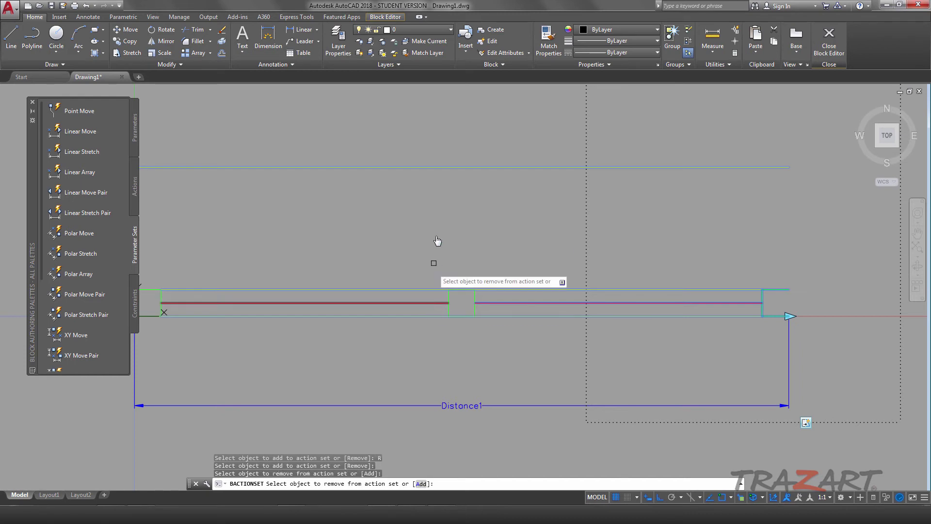
pyautogui.press('Return')
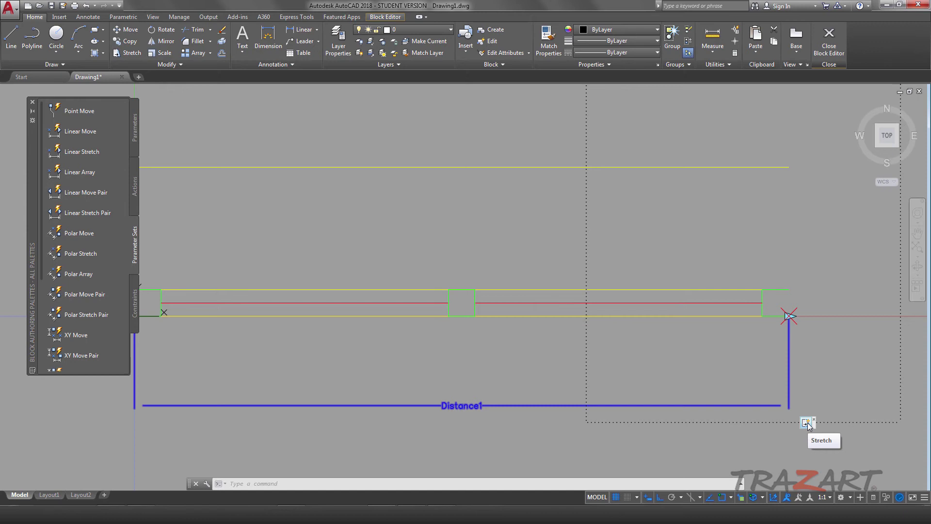
# Check the stretch action's objects and recentre the view on the window block.
pyautogui.scroll(-2, 761, 348)
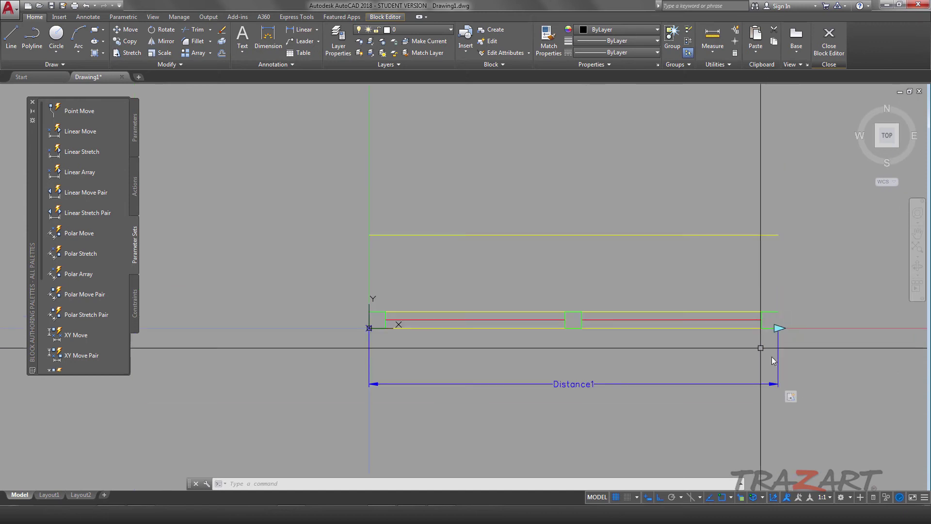
pyautogui.click(790, 399)
pyautogui.moveTo(790, 399); pyautogui.dragTo(720, 408, button='middle')
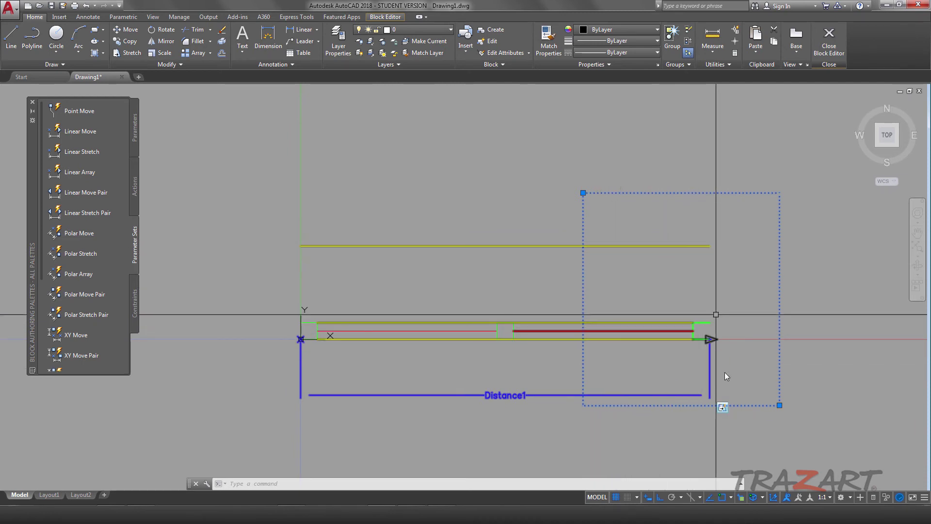
pyautogui.press('Escape')
pyautogui.press('Escape')
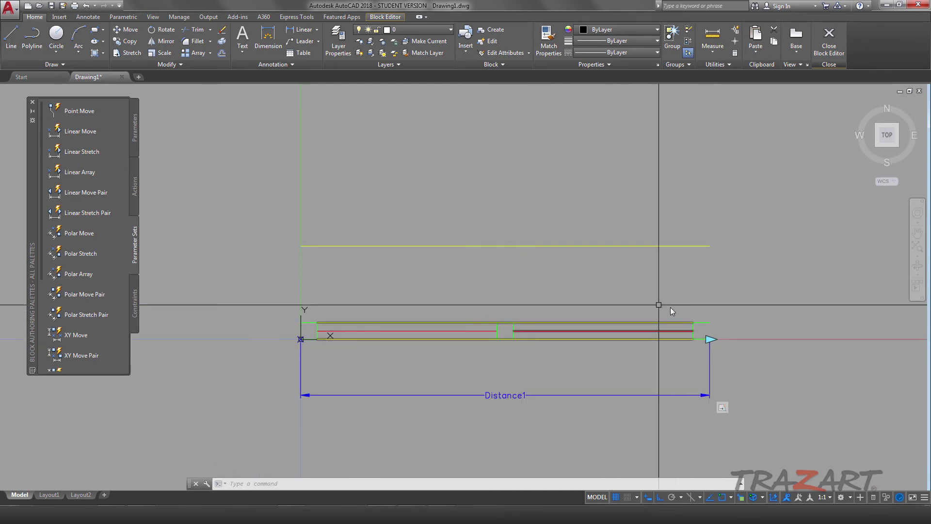
pyautogui.moveTo(573, 323); pyautogui.dragTo(514, 327, button='middle')
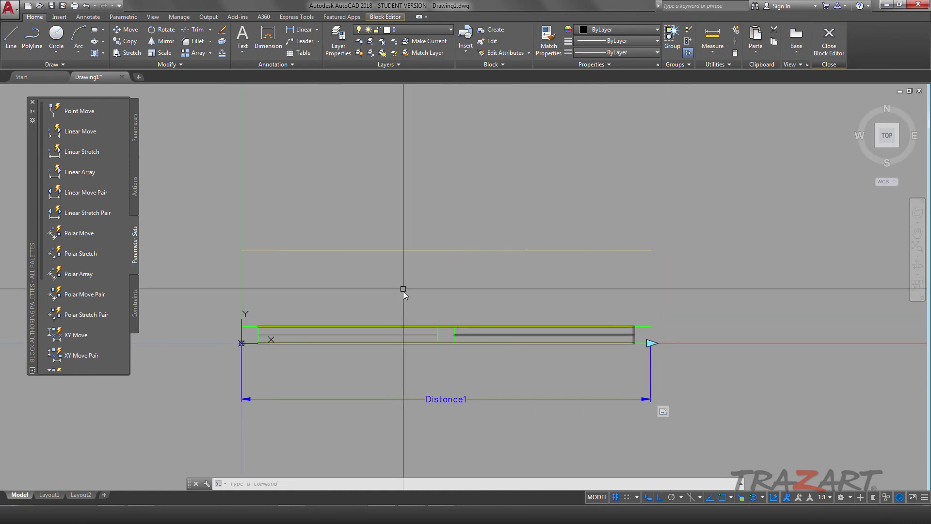
pyautogui.click(135, 186)
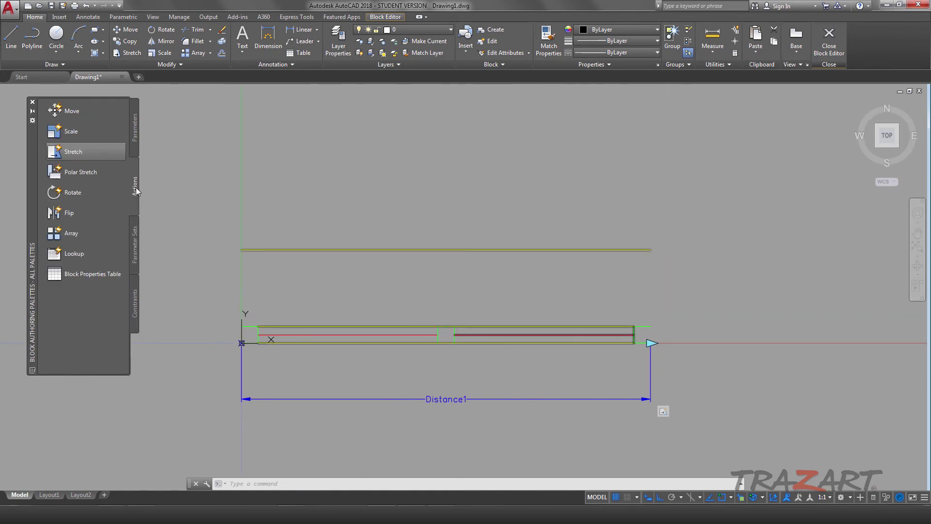
# Create a stretch action on Distance1's end point with a frame around the centre mullion.
pyautogui.click(73, 152)
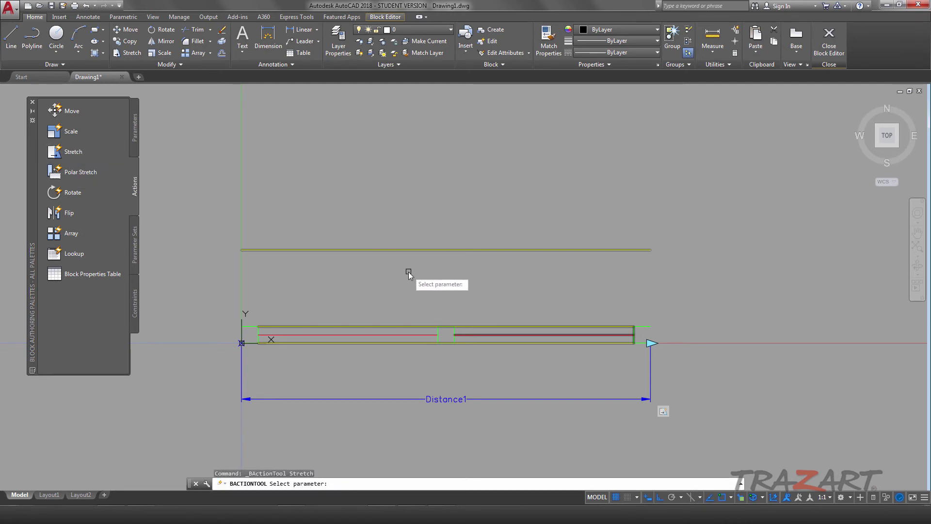
pyautogui.click(447, 400)
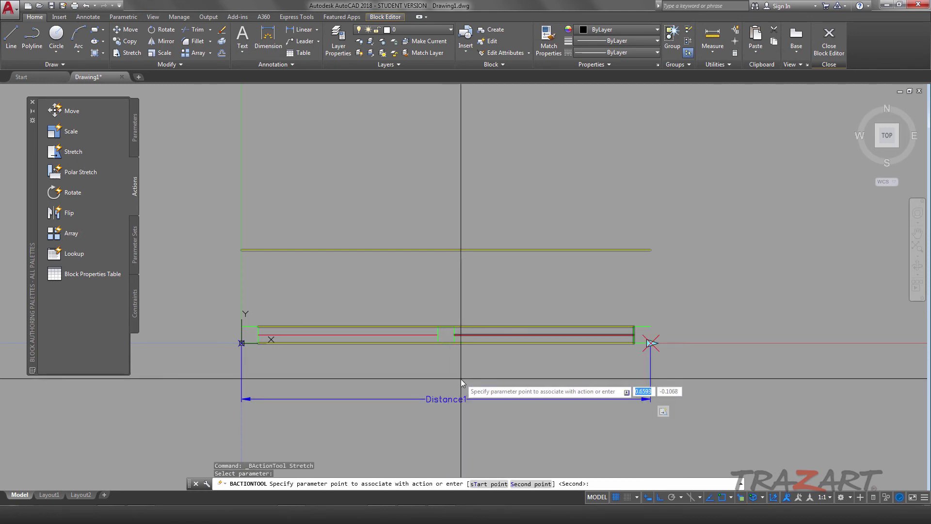
pyautogui.click(652, 344)
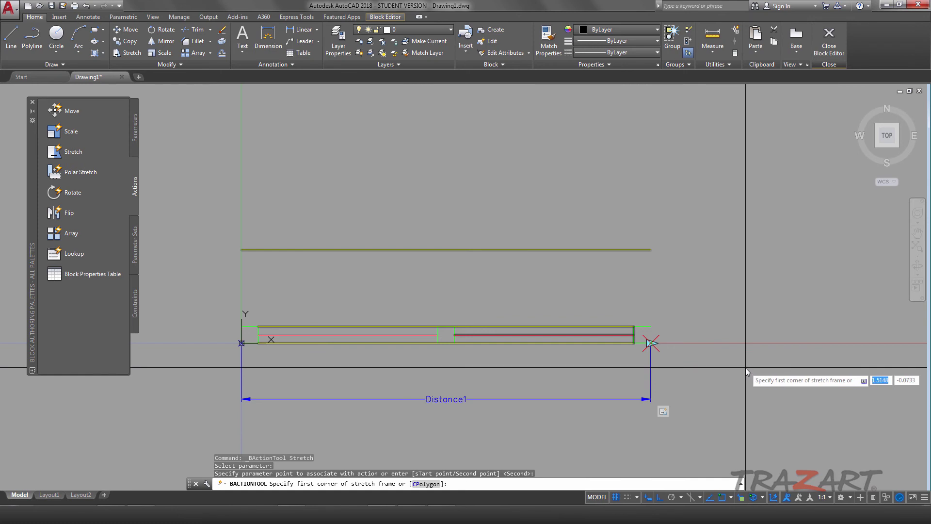
pyautogui.click(403, 298)
pyautogui.click(488, 368)
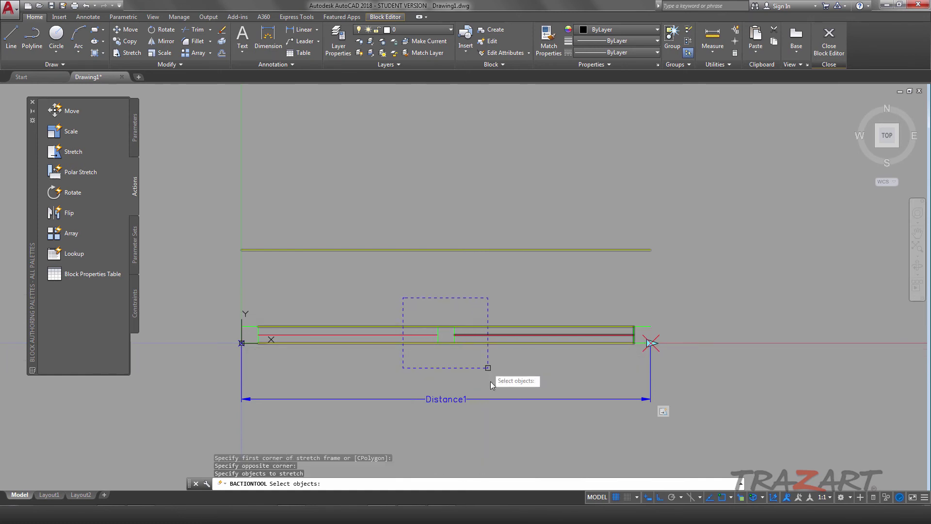
# Select the centre mullion and the red line as the stretch objects and finish the action.
pyautogui.scroll(6, 452, 347)
pyautogui.scroll(2, 447, 333)
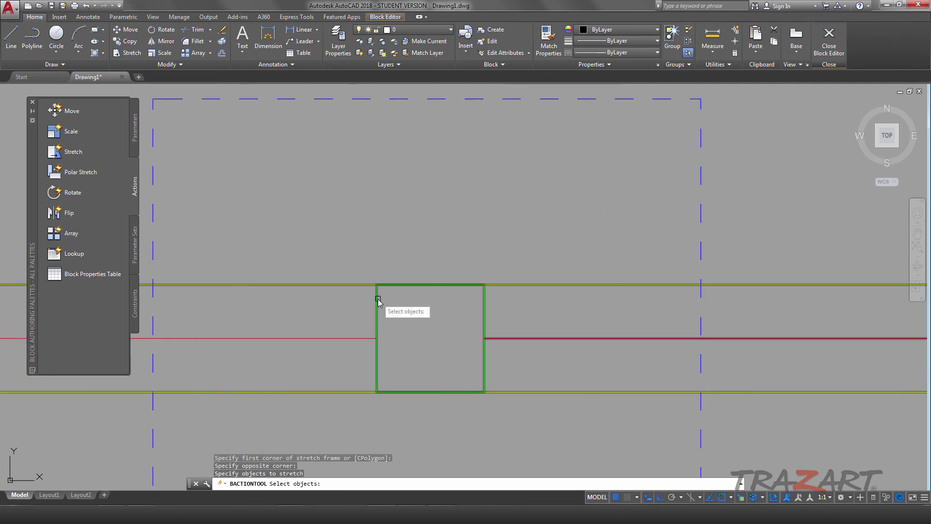
pyautogui.click(378, 299)
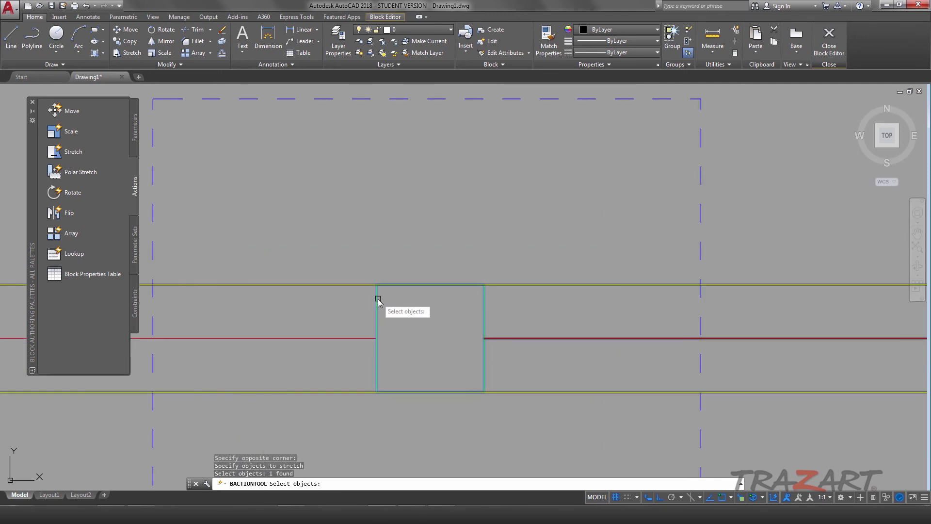
pyautogui.click(358, 338)
pyautogui.scroll(-6, 359, 333)
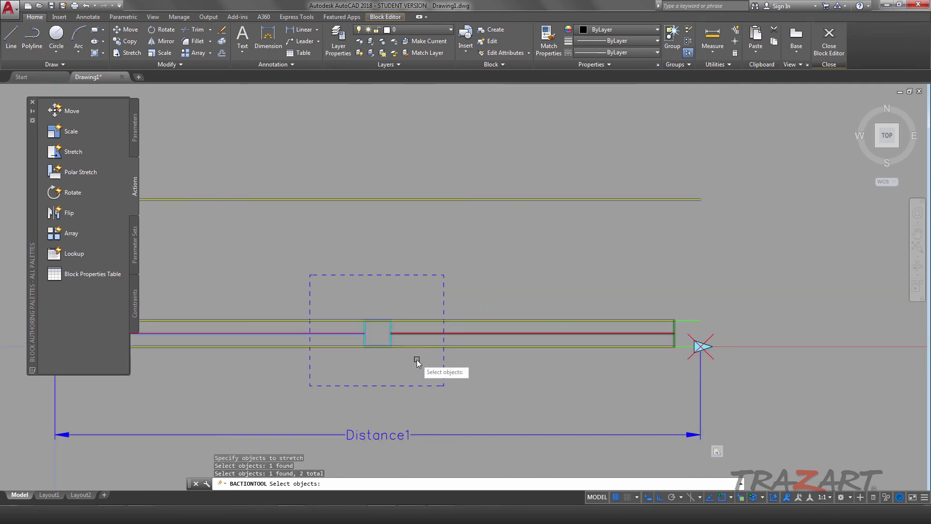
pyautogui.press('Return')
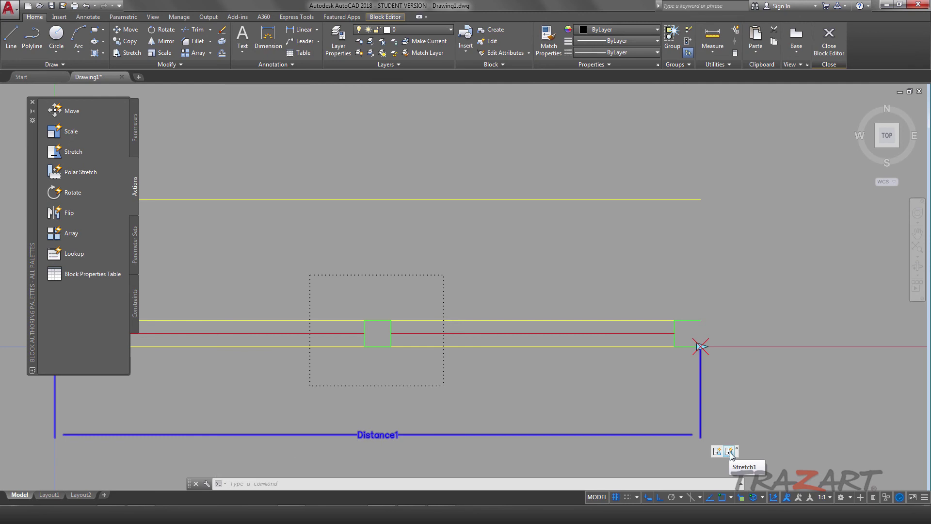
# Set the Stretch1 action's distance multiplier to 0.5 in its Properties.
pyautogui.click(730, 451)
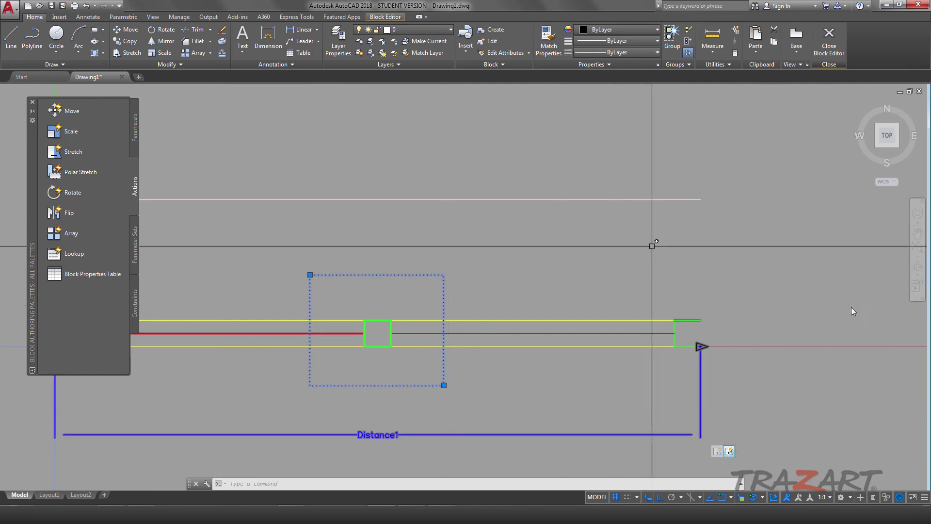
pyautogui.rightClick(750, 279)
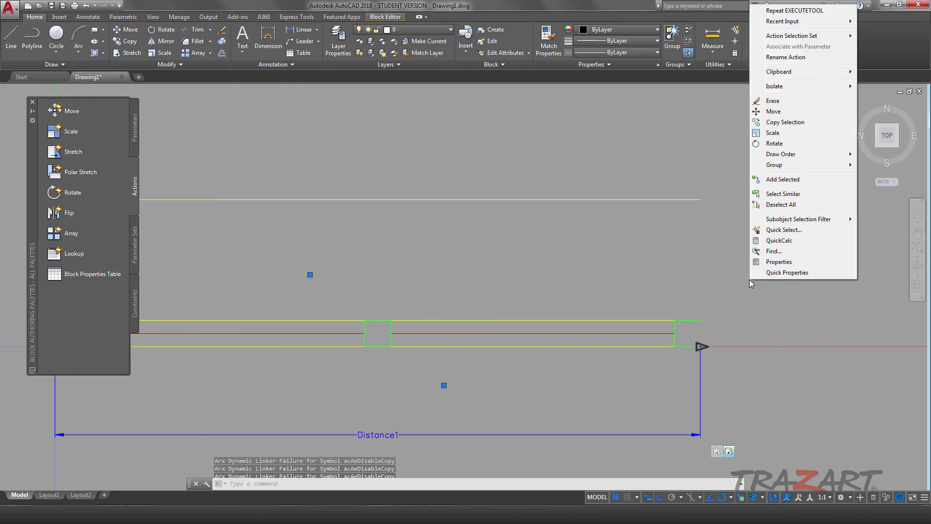
pyautogui.click(771, 261)
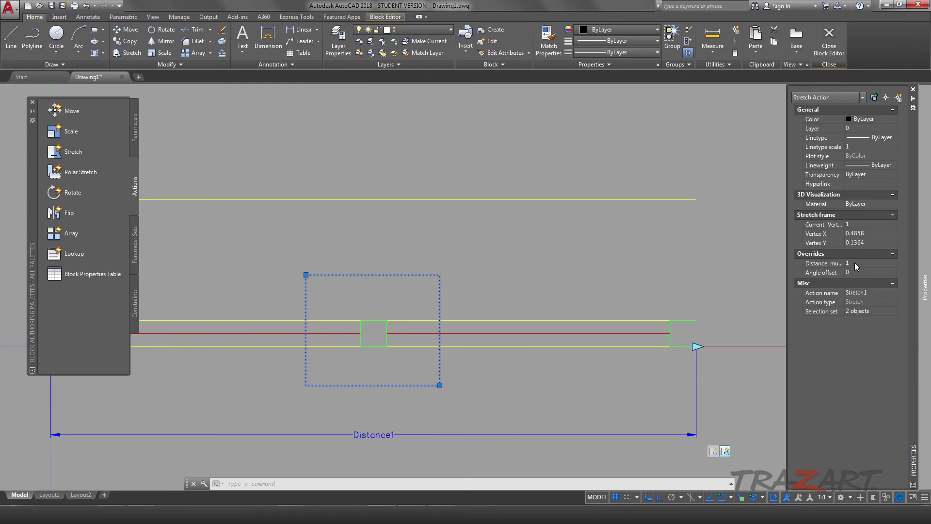
pyautogui.click(854, 263)
# Close the Block Editor and save the parameter changes to the window block.
pyautogui.click(826, 47)
pyautogui.click(825, 47)
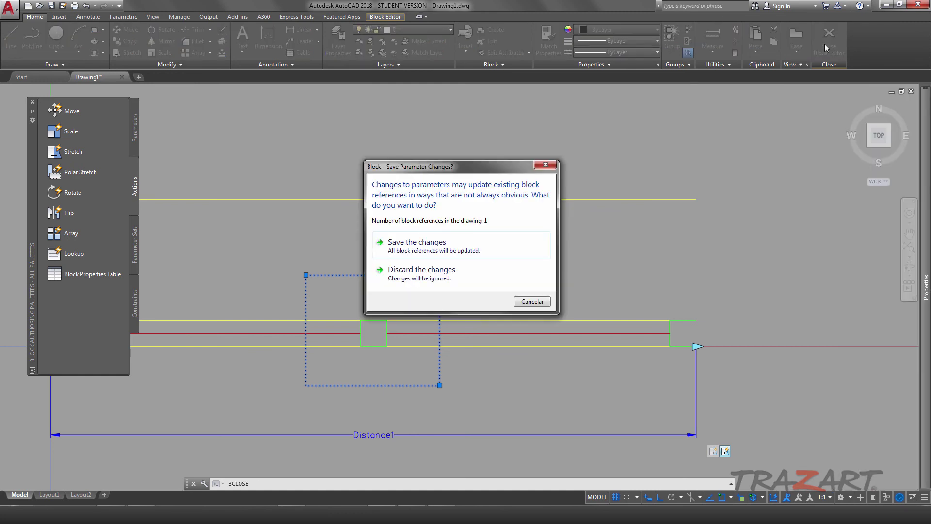
pyautogui.click(388, 270)
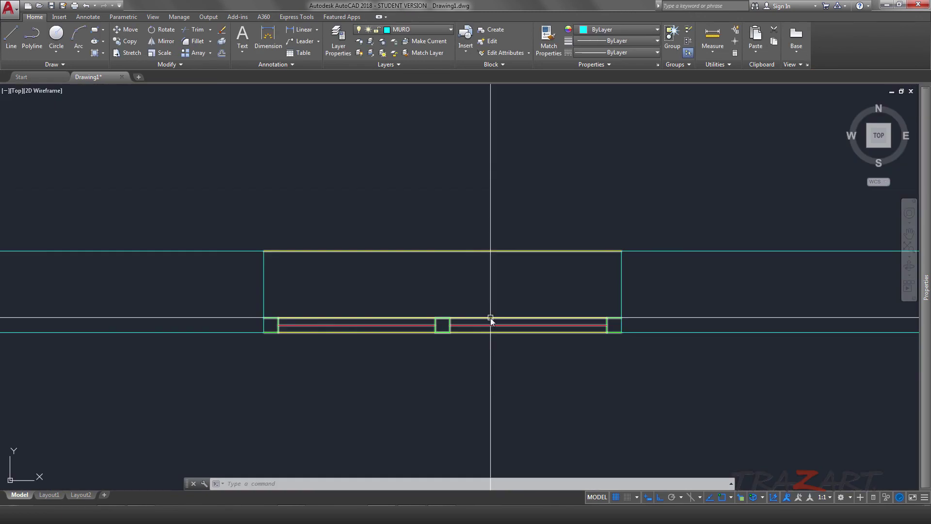
# Drag the window's width grip left to narrow it, then reopen the block for editing.
pyautogui.click(622, 332)
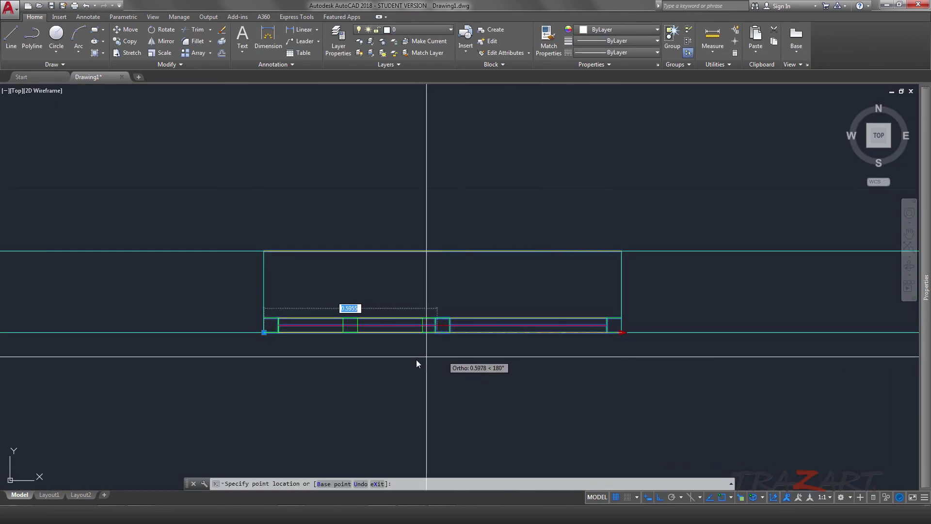
pyautogui.click(521, 363)
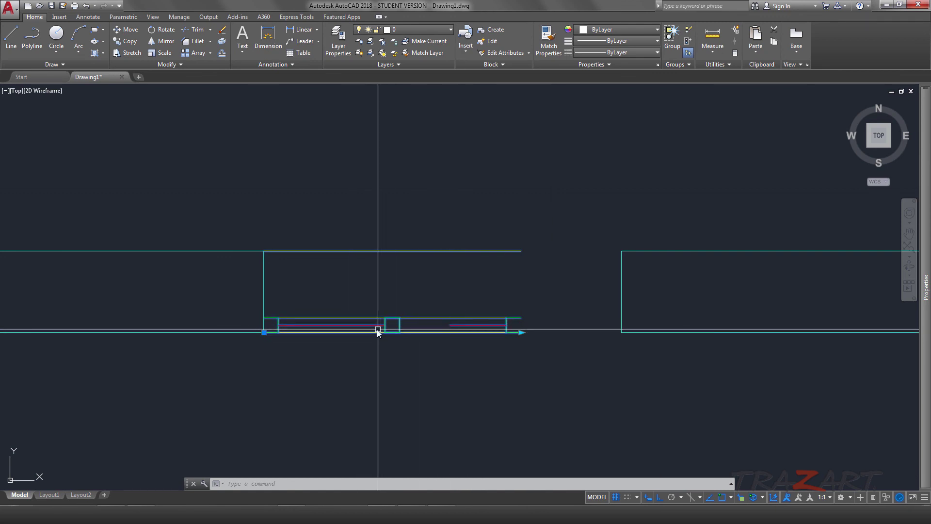
pyautogui.doubleClick(444, 332)
# Add the red line to the stretch action's selection set, then close and save the block.
pyautogui.click(459, 322)
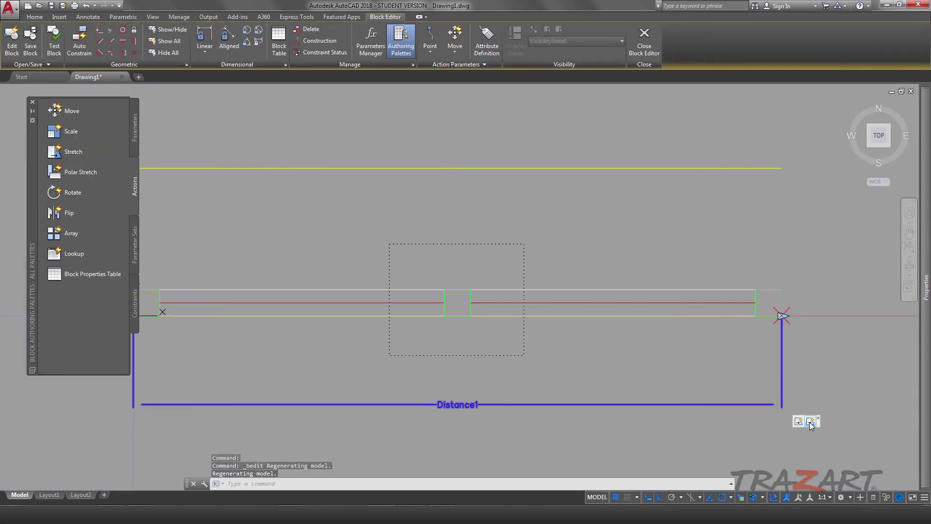
pyautogui.rightClick(810, 423)
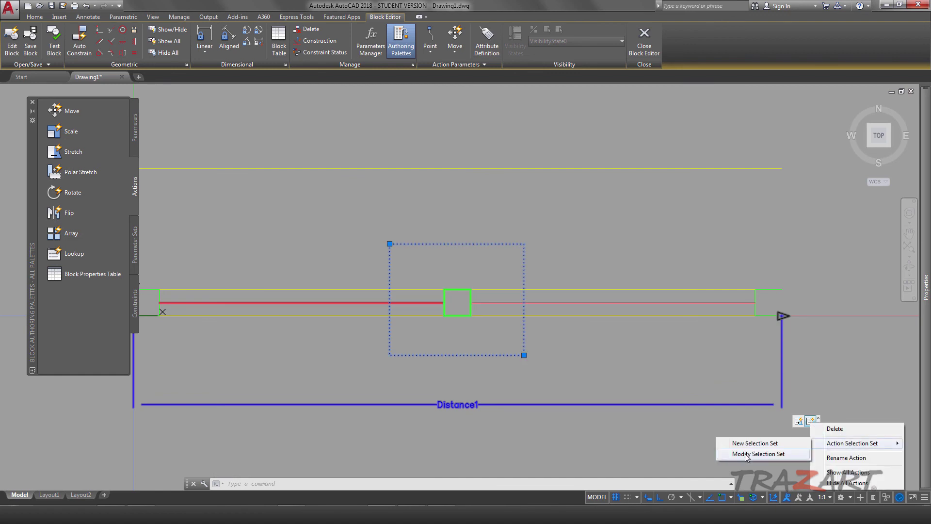
pyautogui.click(770, 457)
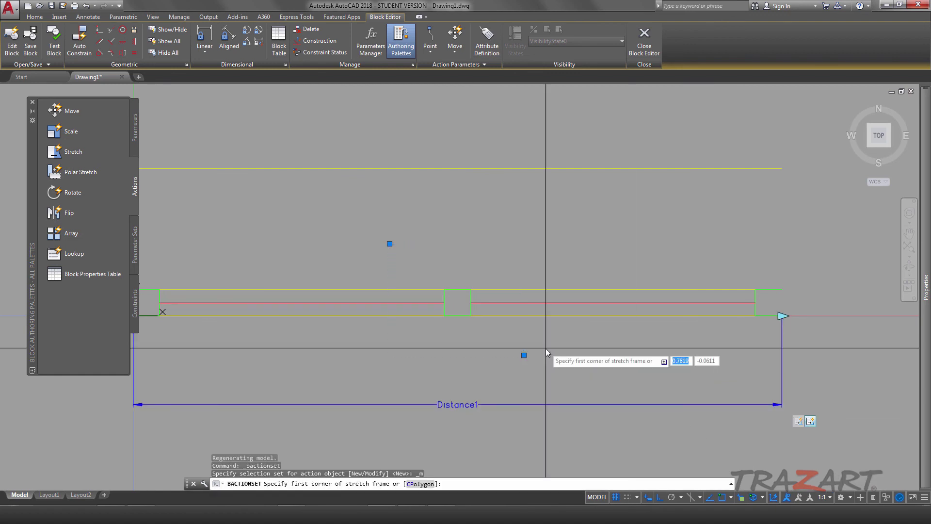
pyautogui.press('Return')
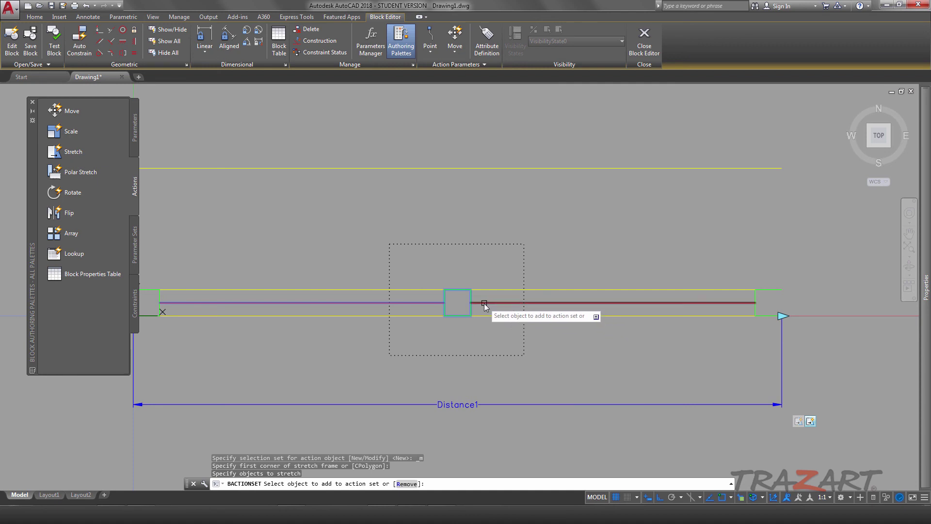
pyautogui.click(484, 304)
pyautogui.press('Return')
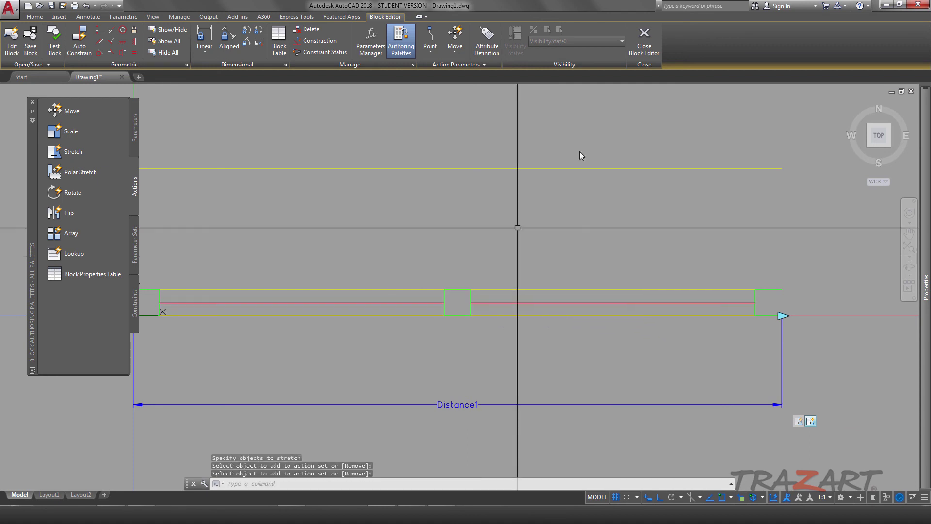
pyautogui.click(644, 41)
pyautogui.click(428, 246)
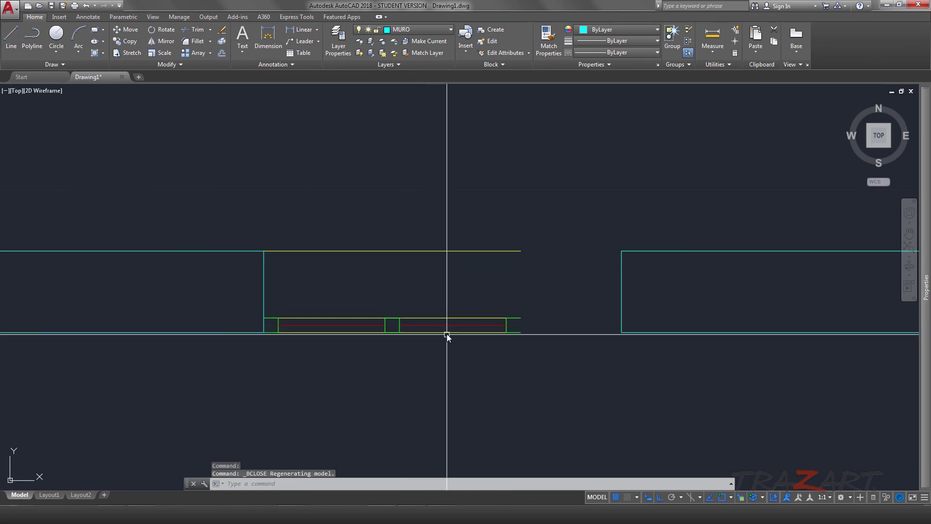
# Test the window's width grip, then stretch the window back to the wall opening's endpoint.
pyautogui.click(446, 333)
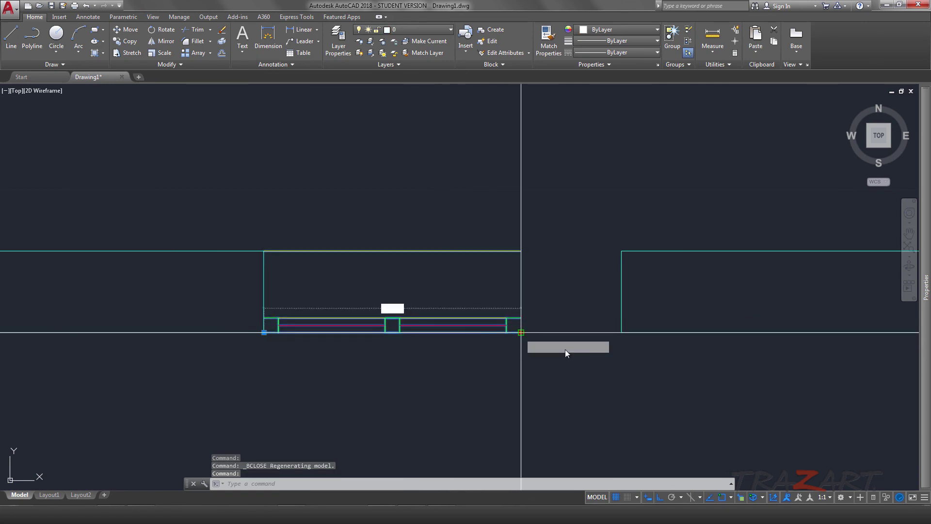
pyautogui.click(521, 332)
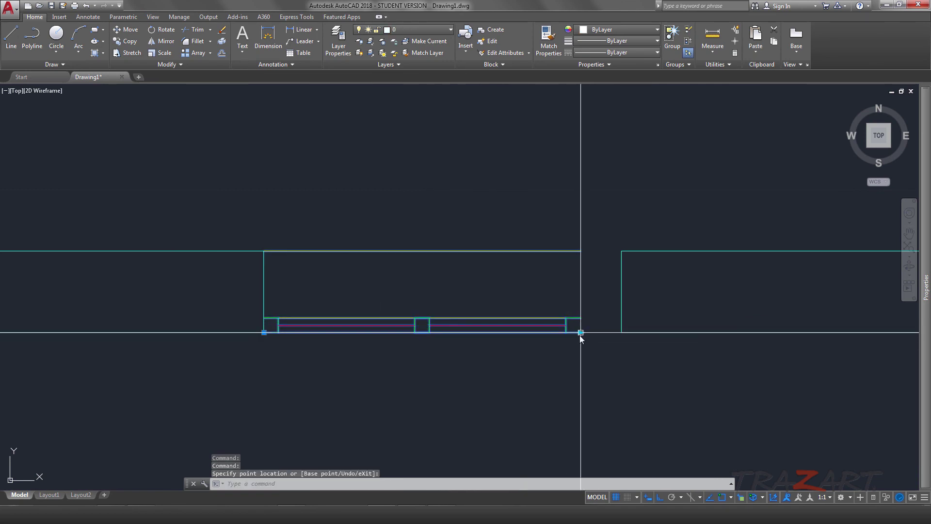
pyautogui.click(581, 333)
pyautogui.click(581, 333)
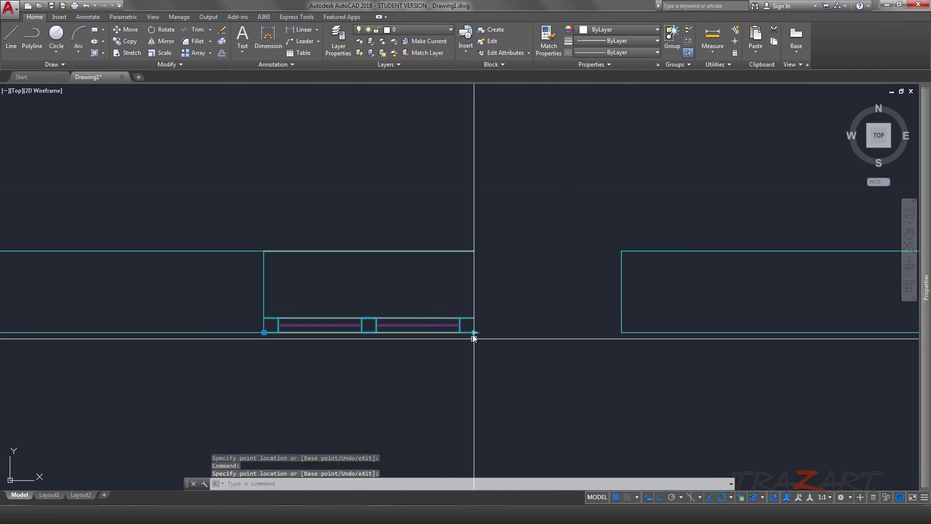
pyautogui.click(621, 333)
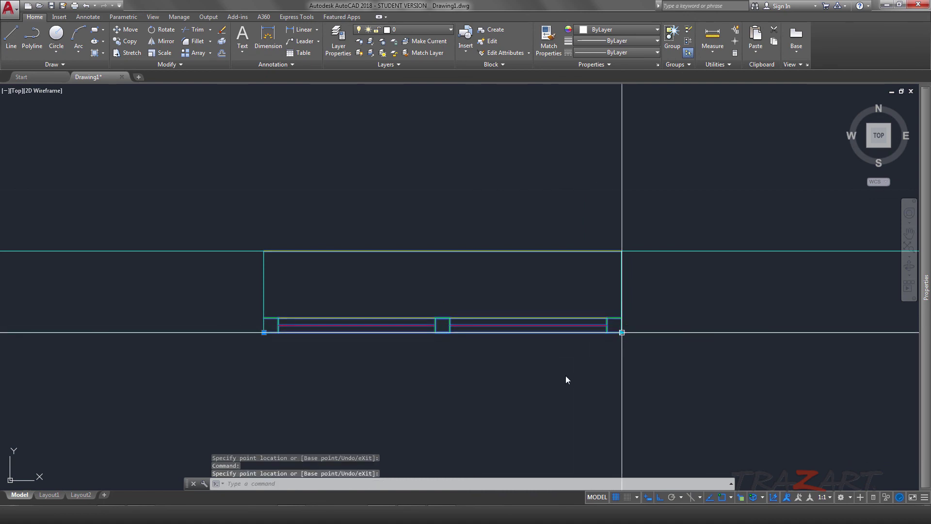